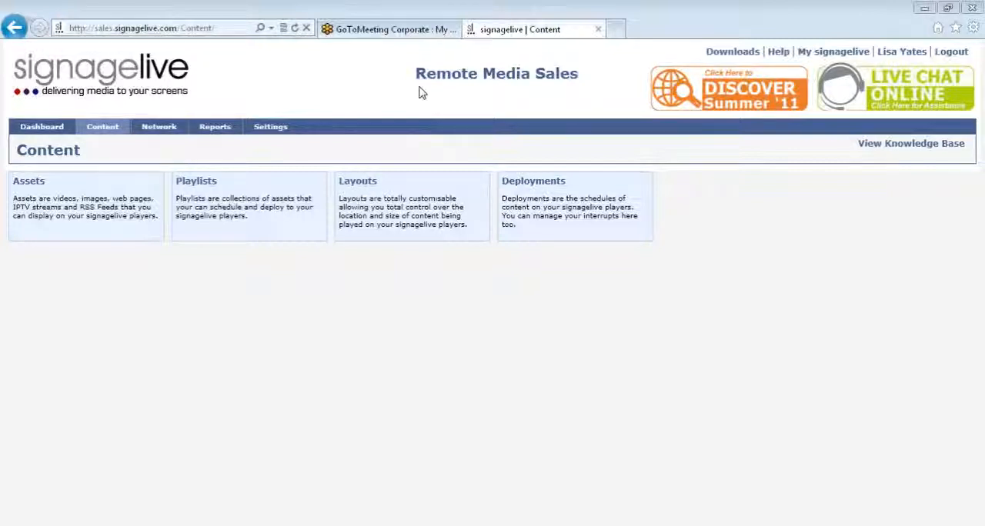
Step: Open the playlist creation page and search the asset library for signagelive
mouse_move(103, 128)
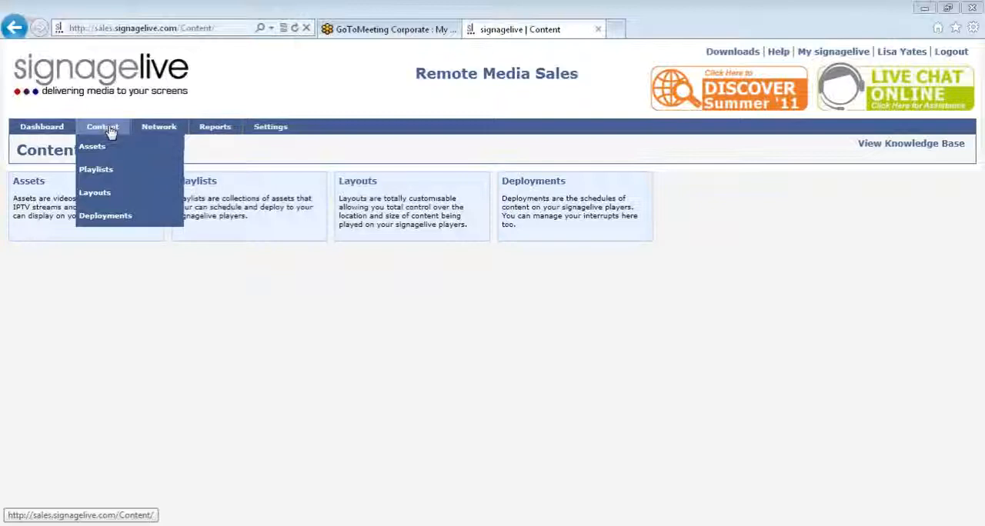
click(105, 176)
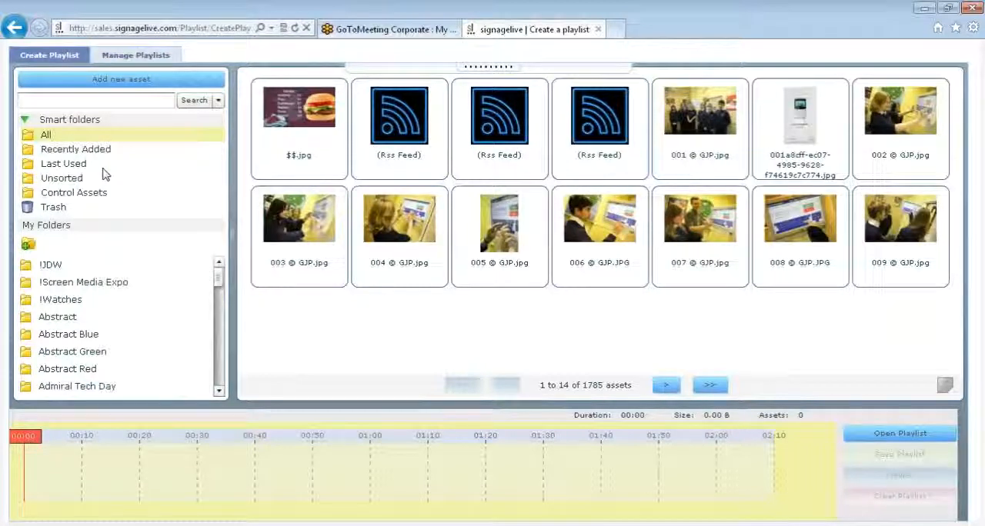
click(107, 101)
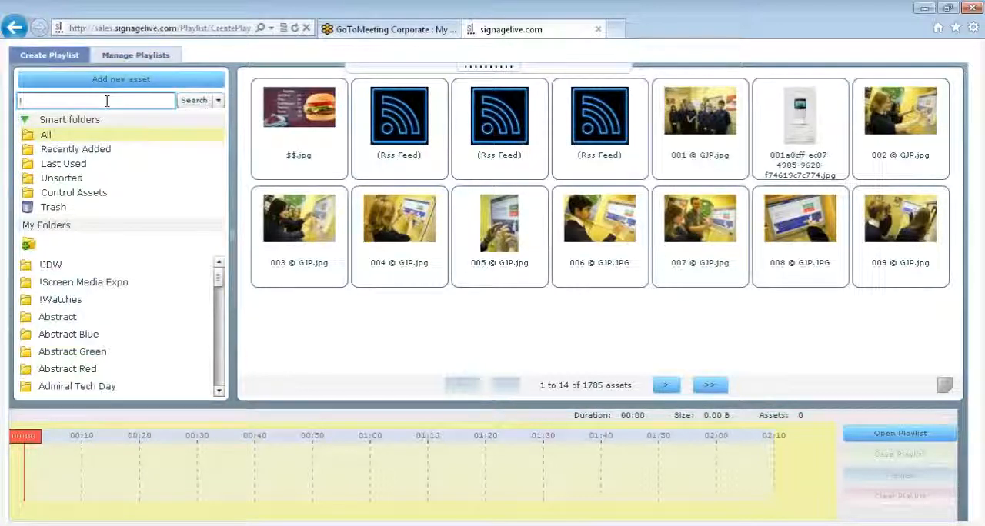
text(signagelive)
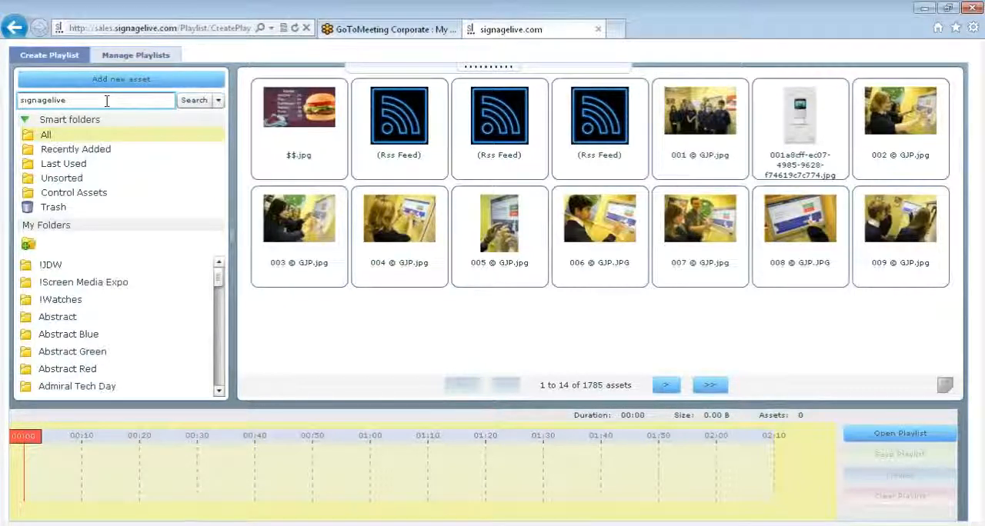
key(Return)
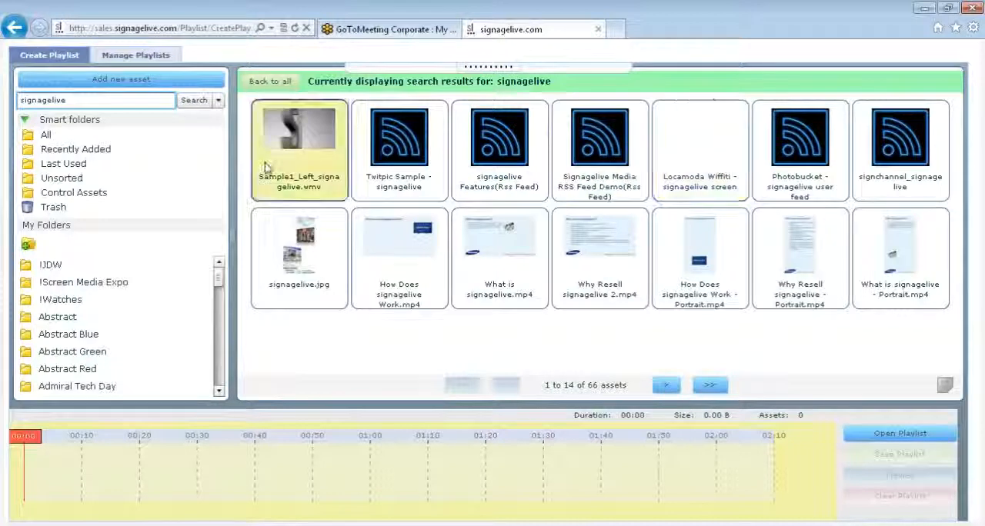
Step: Examine the advanced asset search's Date Added and Last Used range options, and close it without searching
click(218, 101)
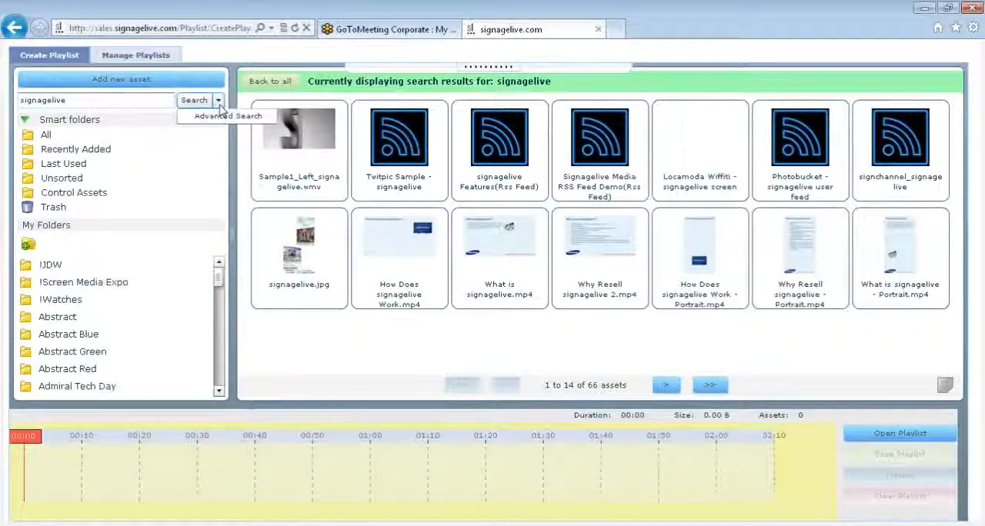
click(224, 117)
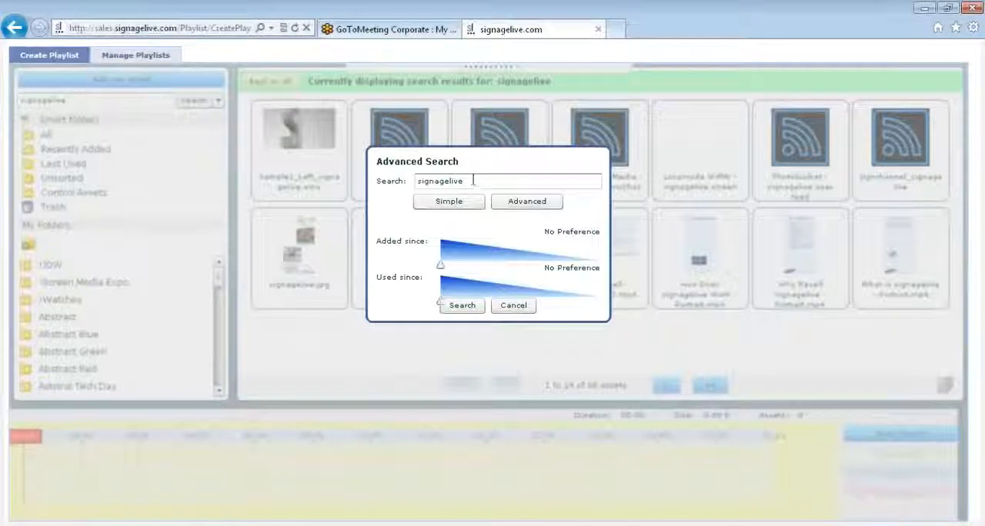
click(527, 203)
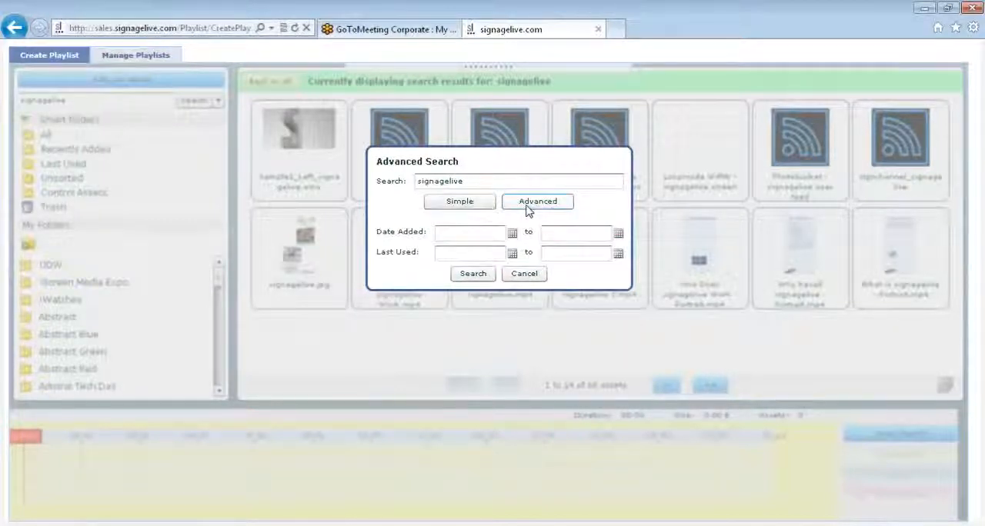
click(512, 253)
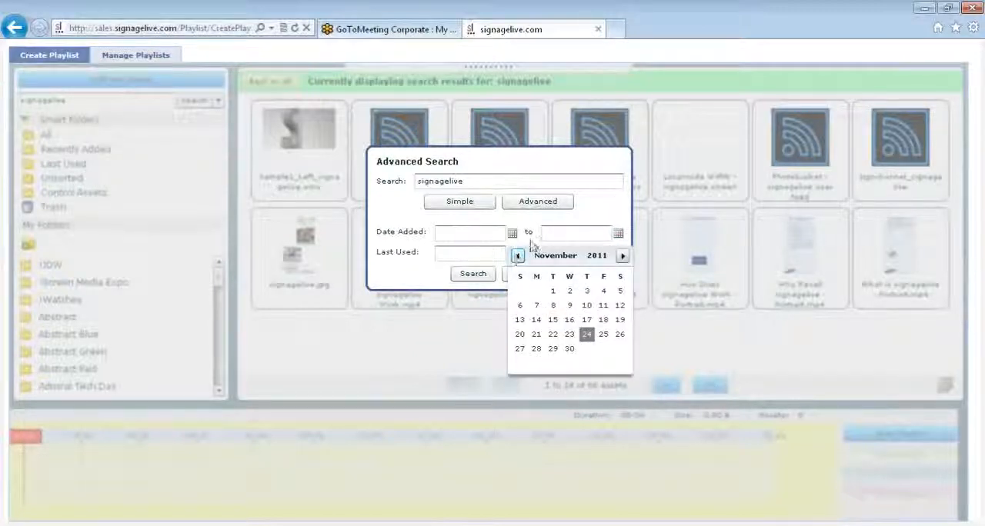
click(530, 245)
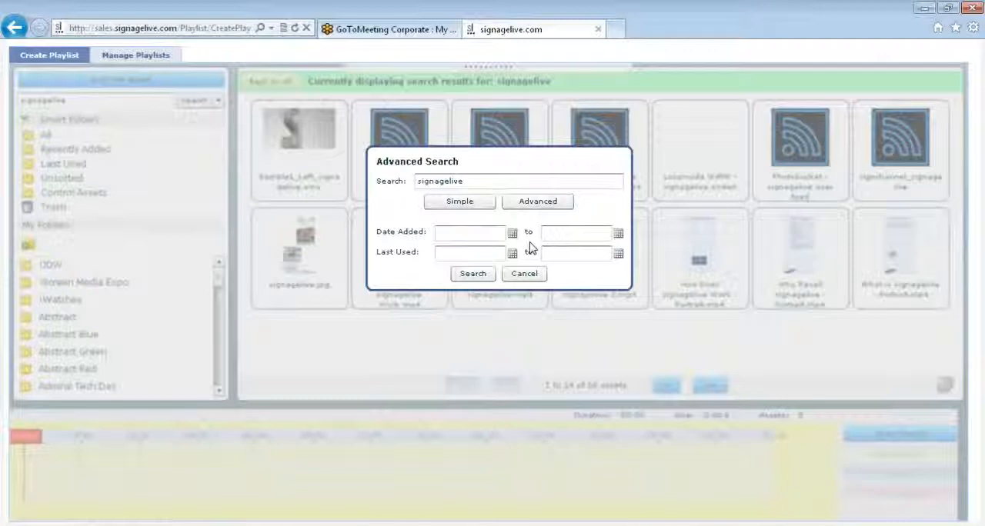
click(513, 273)
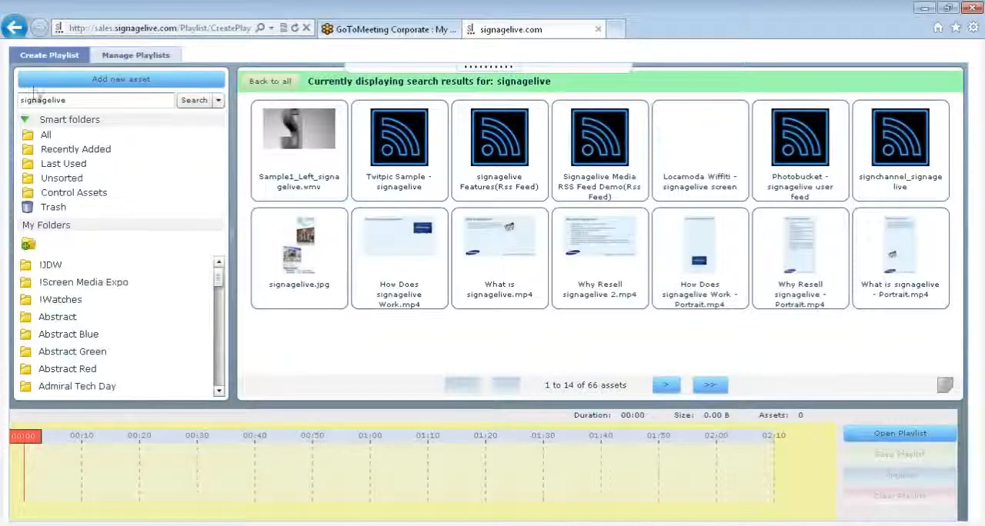
Step: Show all assets in the library and view the form for creating a new folder, cancelling it
click(46, 136)
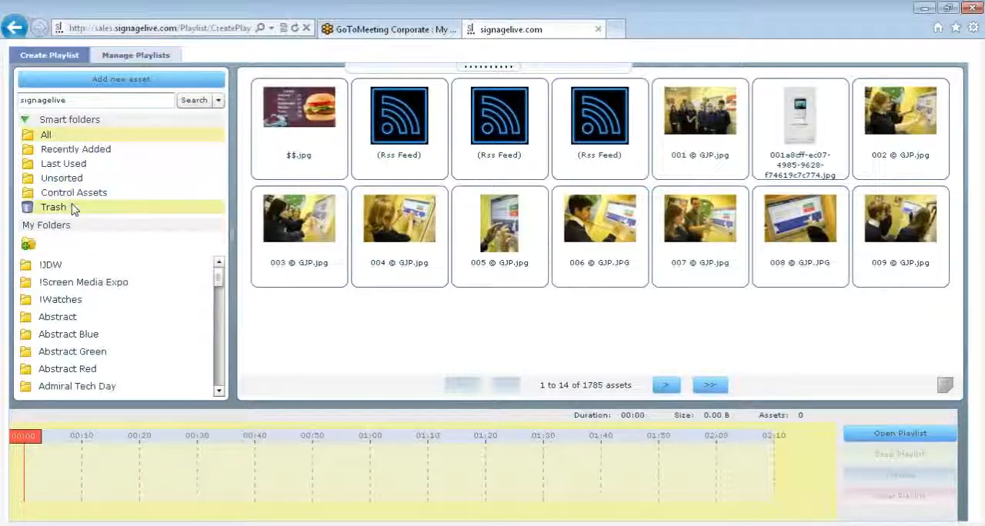
click(28, 245)
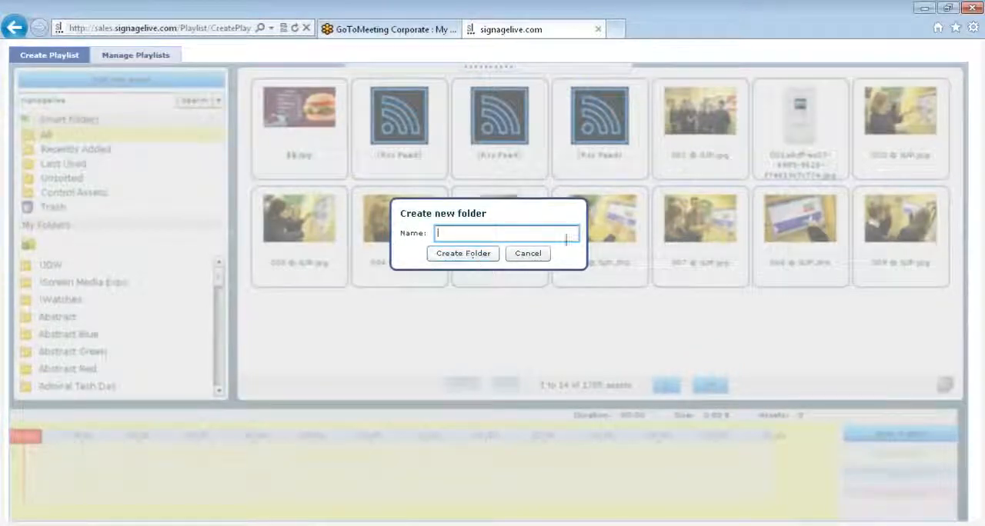
click(539, 254)
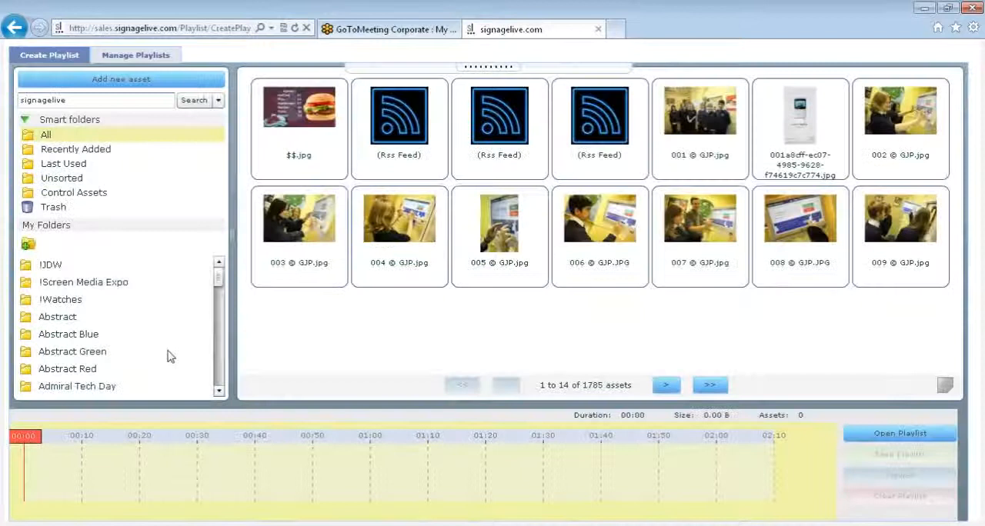
Step: Copy the image 007 © GJP.jpg into the Education folder and open that folder
click(218, 302)
scroll(77, 316, down, 3)
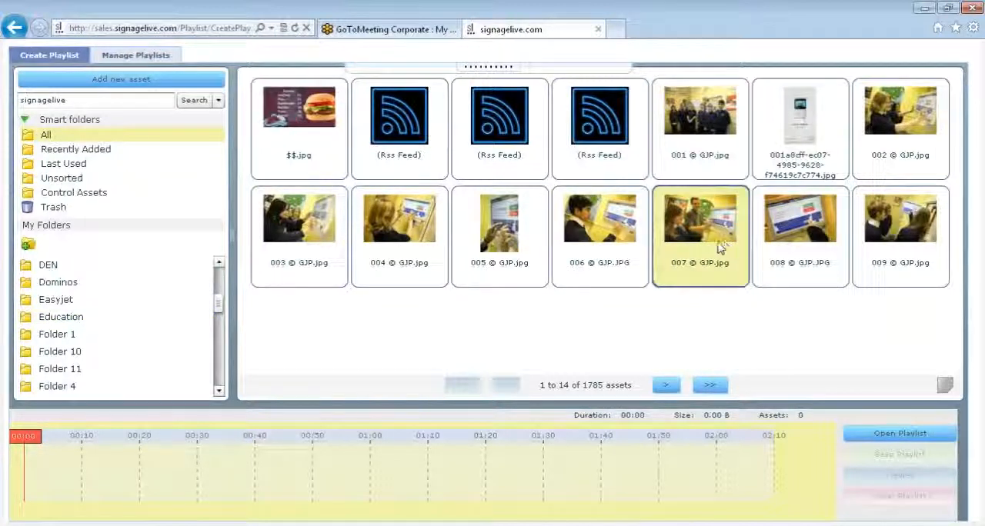
drag(721, 247, 100, 323)
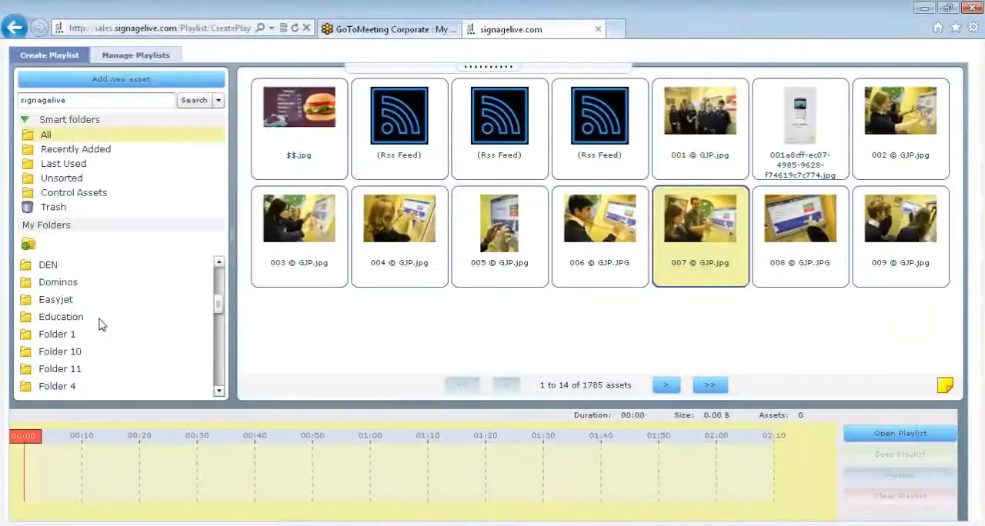
click(60, 325)
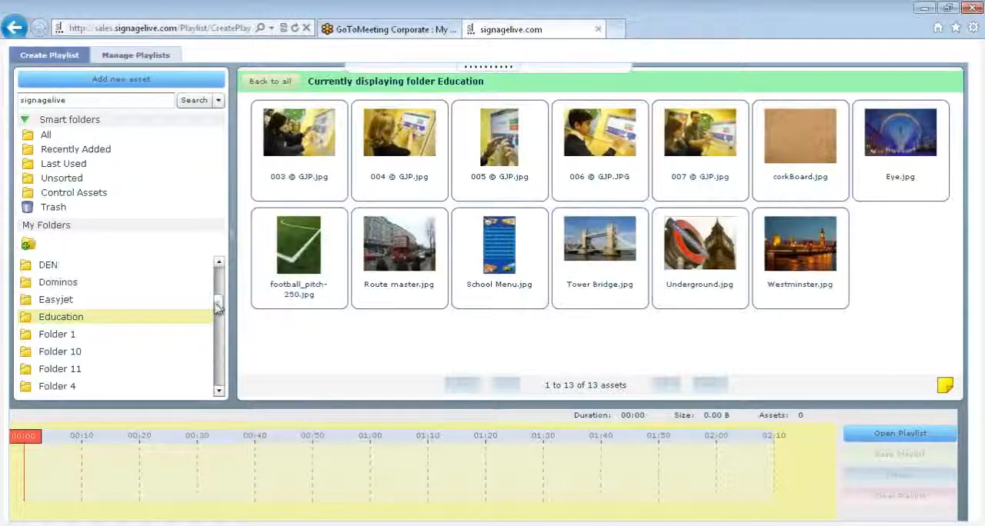
Step: Add the tag school to the image 008 © GJP.JPG from the full asset list and return to the library
click(51, 137)
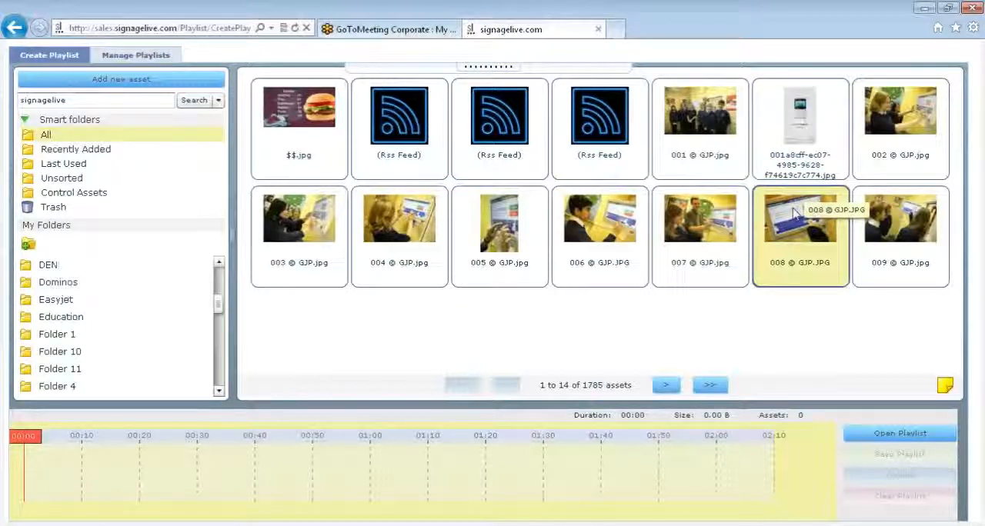
double_click(795, 213)
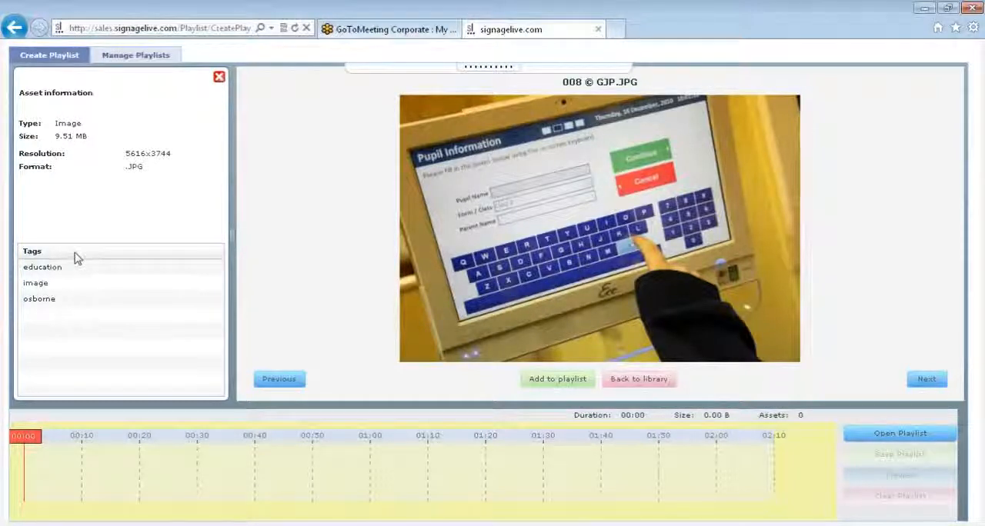
click(77, 315)
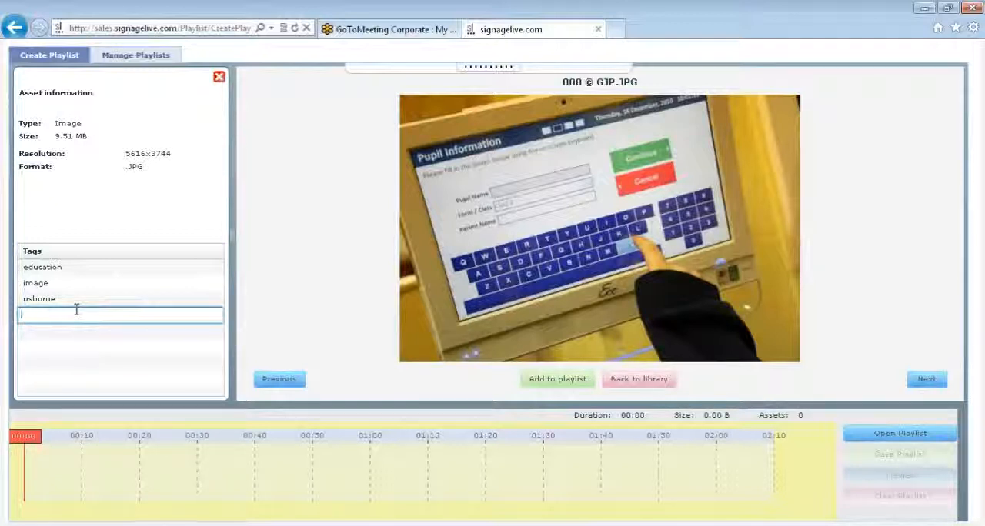
text(school)
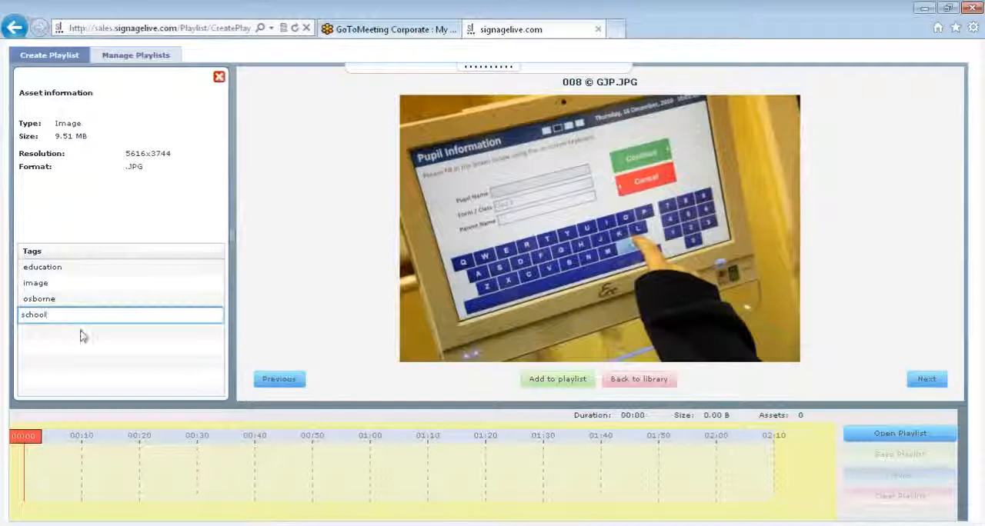
click(81, 336)
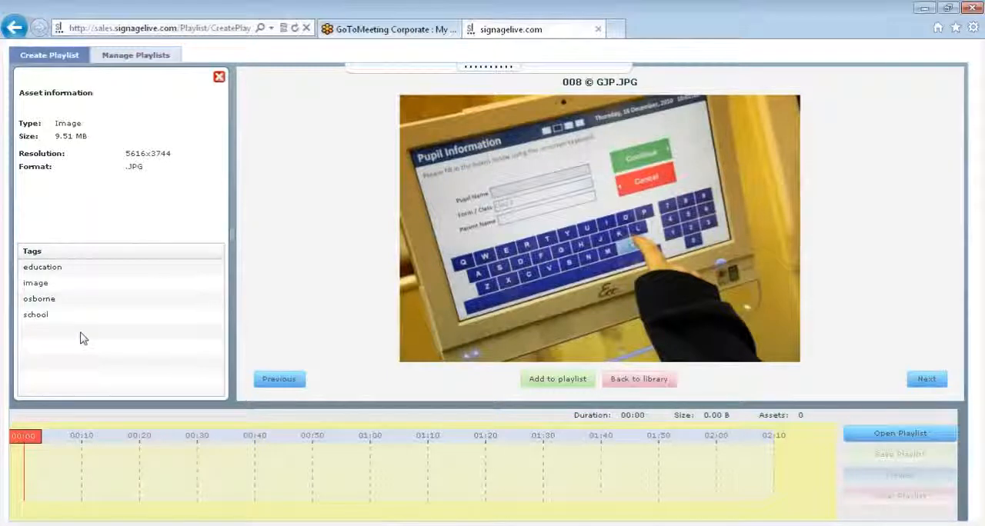
click(653, 379)
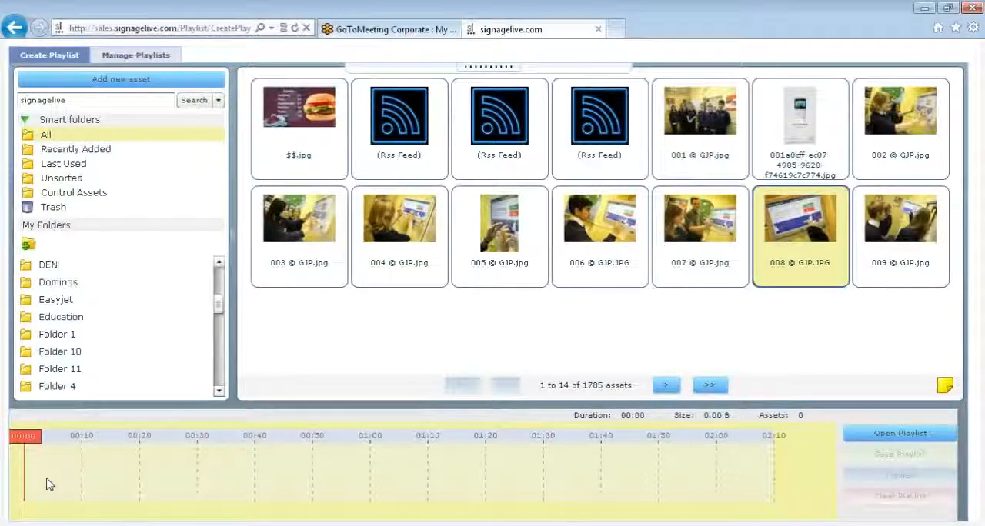
Step: Add the image 003 © GJP.jpg to the playlist timeline, followed by the GJP images 004 to 008 together
drag(290, 287, 66, 488)
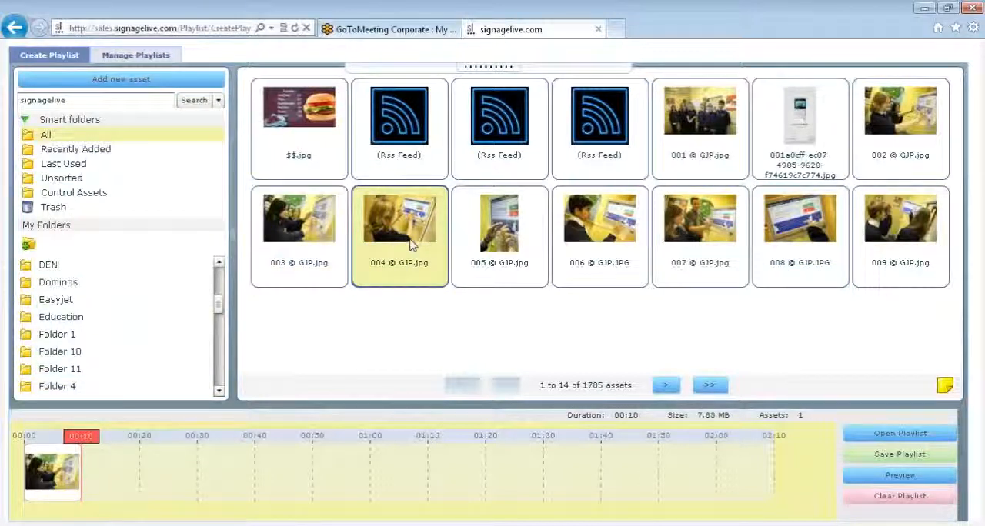
key(shift+Right)
key(shift+Right)
key(shift+Right)
key(shift+Right)
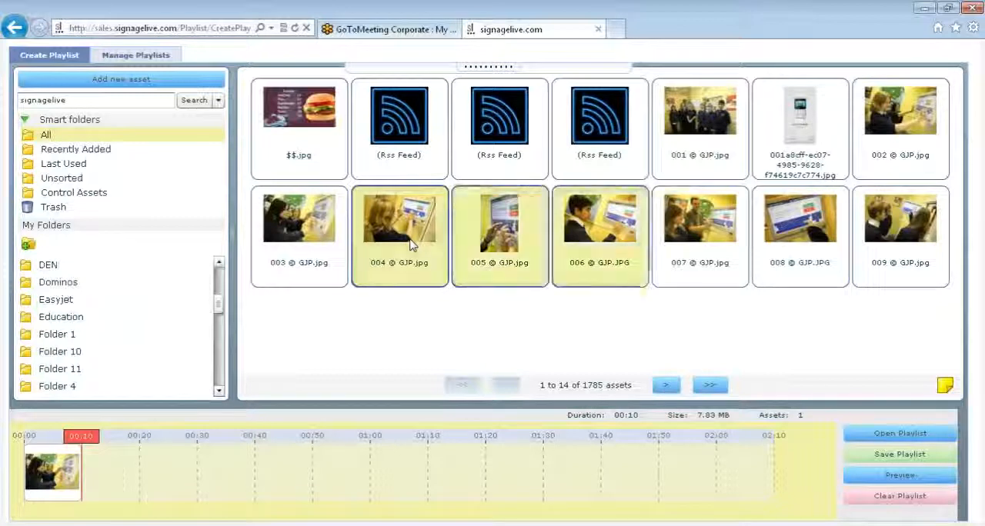
drag(412, 244, 188, 458)
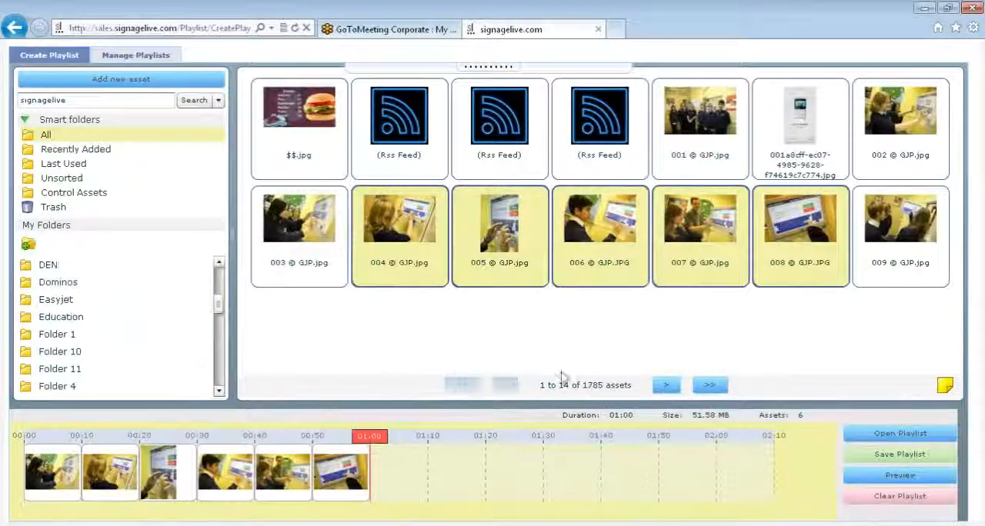
Step: Select 005 © GJP.jpg in the playlist and append the video 01_classes.mp4 after the images
mouse_move(163, 481)
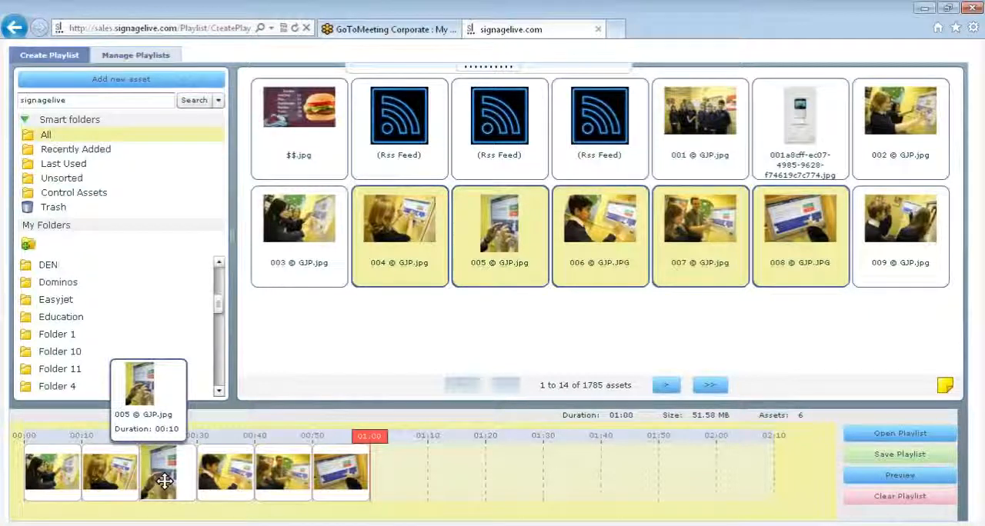
click(164, 482)
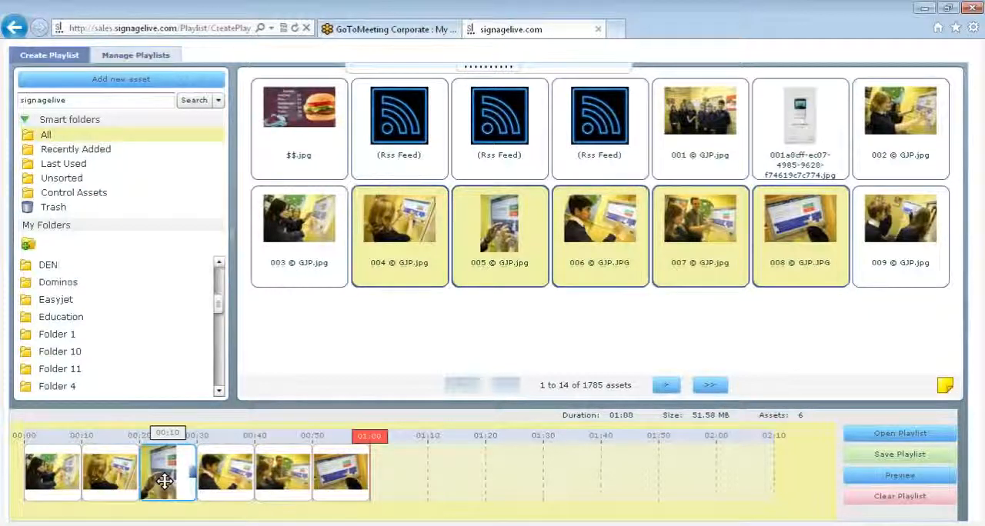
click(668, 385)
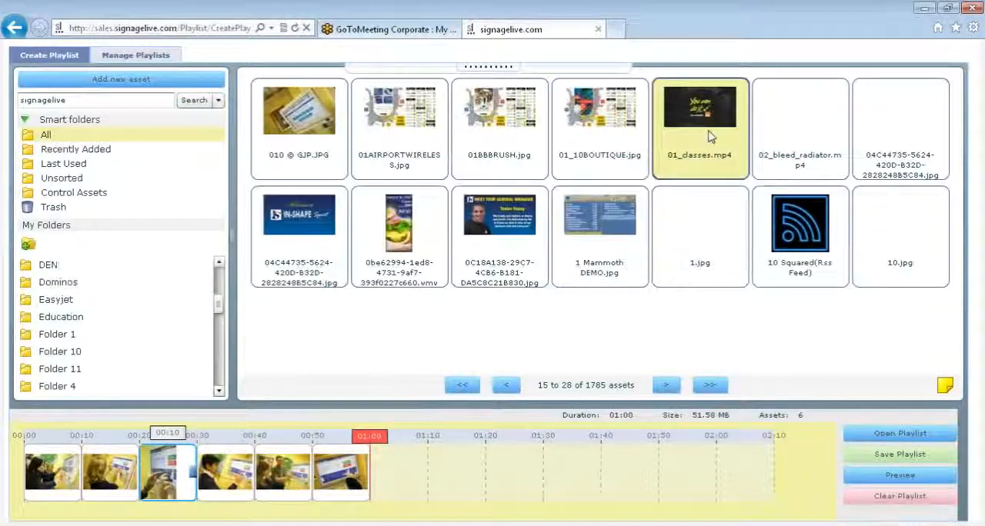
drag(710, 137, 431, 512)
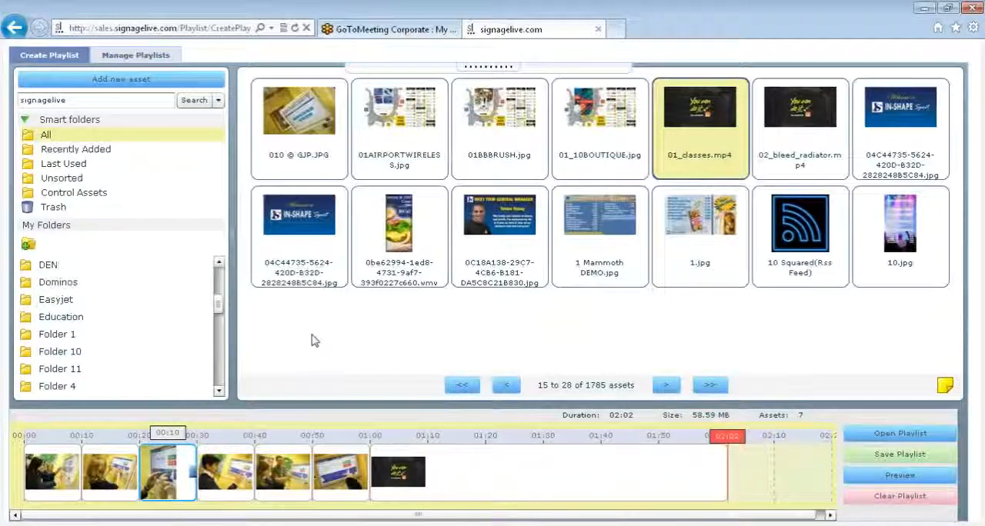
Step: Search for mrss and insert Sky Video Weather MP4 MRSS before the playlist's video, saving Play to length (default) with Remember this answer ticked
click(137, 107)
key(BackSpace)
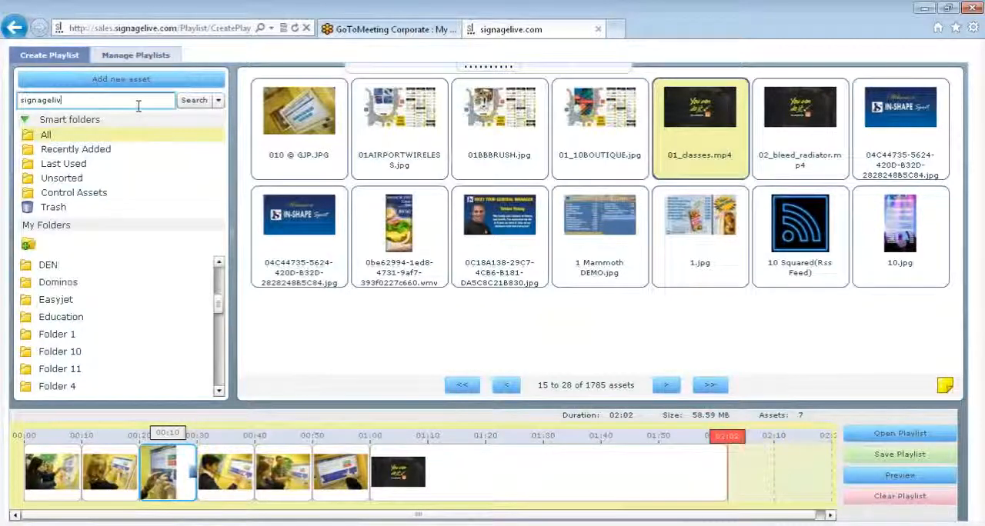
text(mrss)
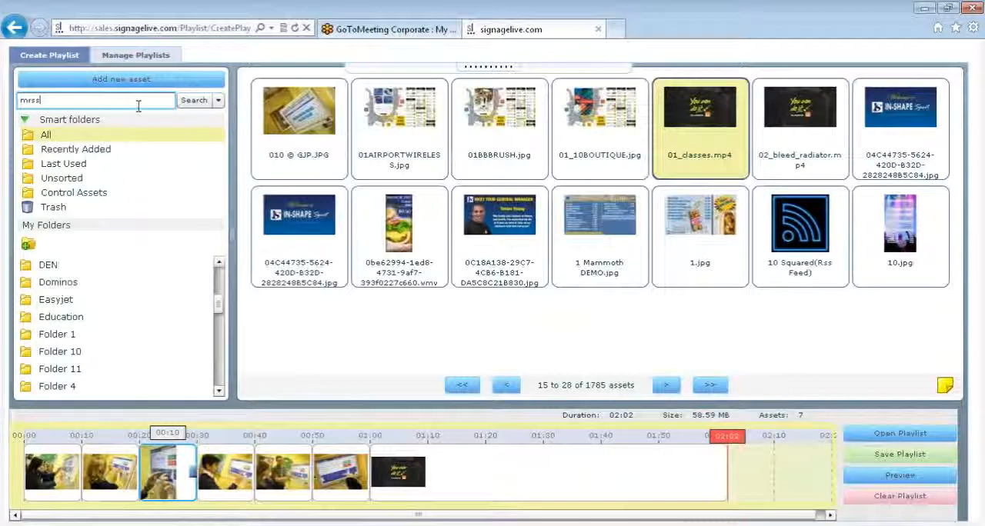
key(Return)
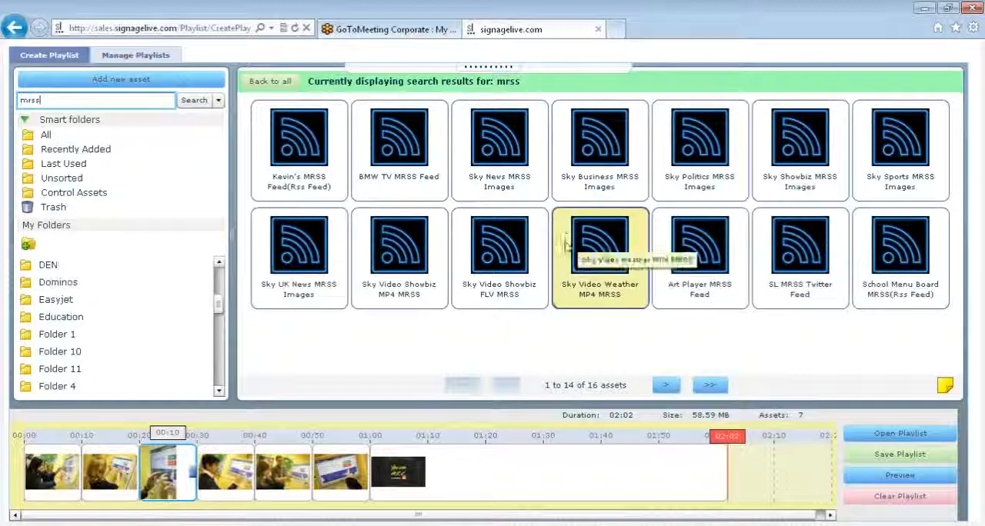
drag(565, 245, 724, 448)
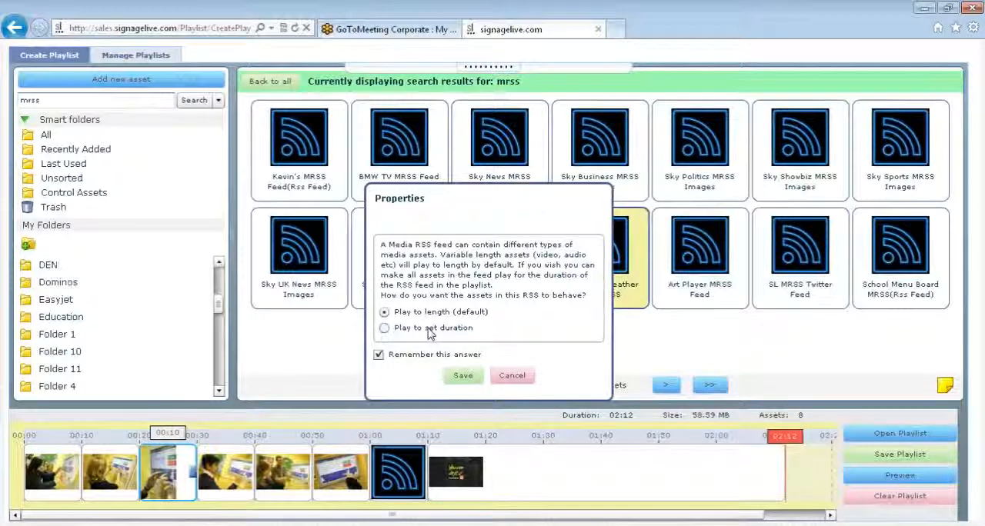
click(463, 376)
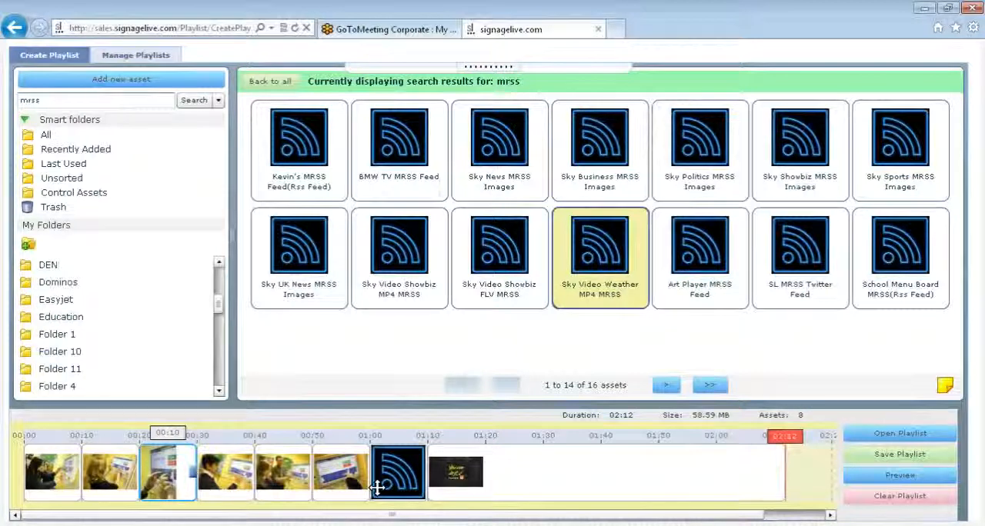
Step: Show all library assets, preview the playlist from the start through every asset to 01_classes.mp4, and exit the preview
mouse_move(385, 482)
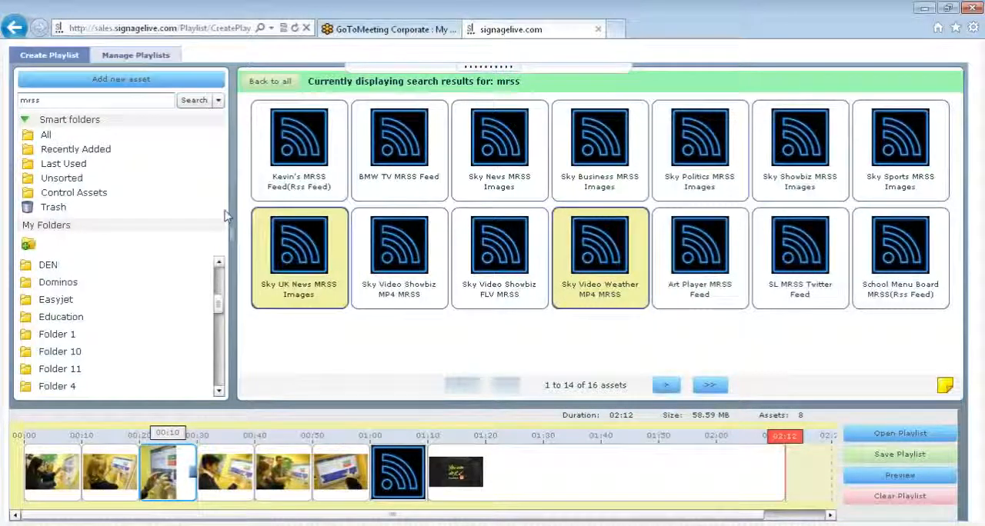
click(68, 134)
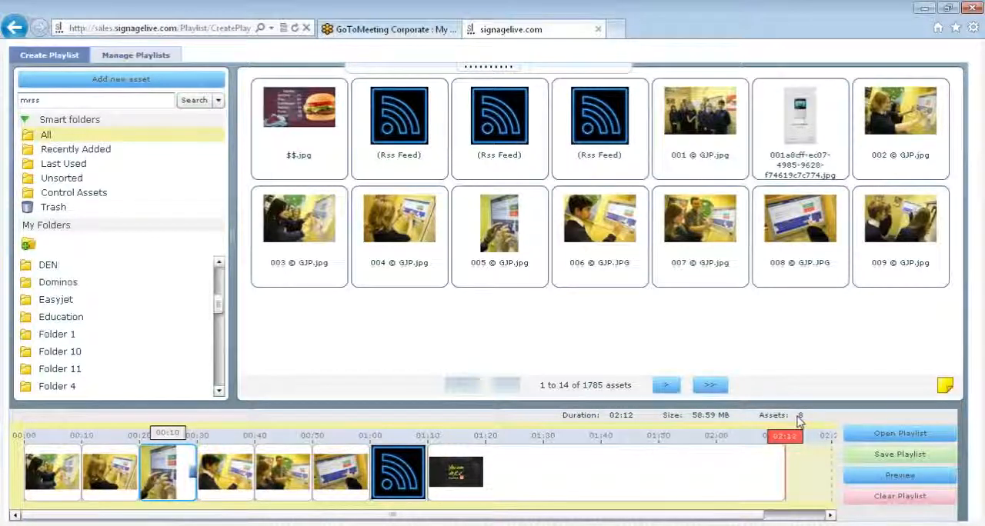
click(885, 479)
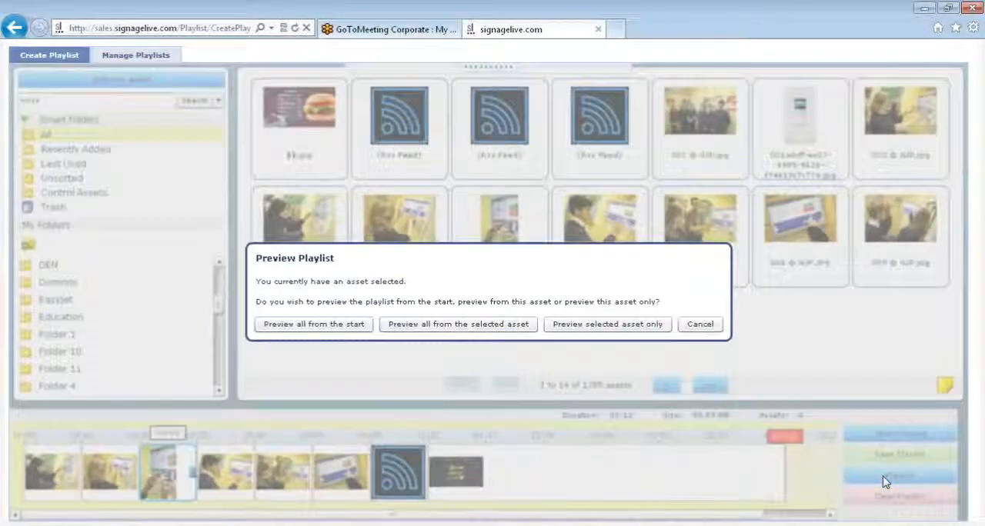
click(314, 325)
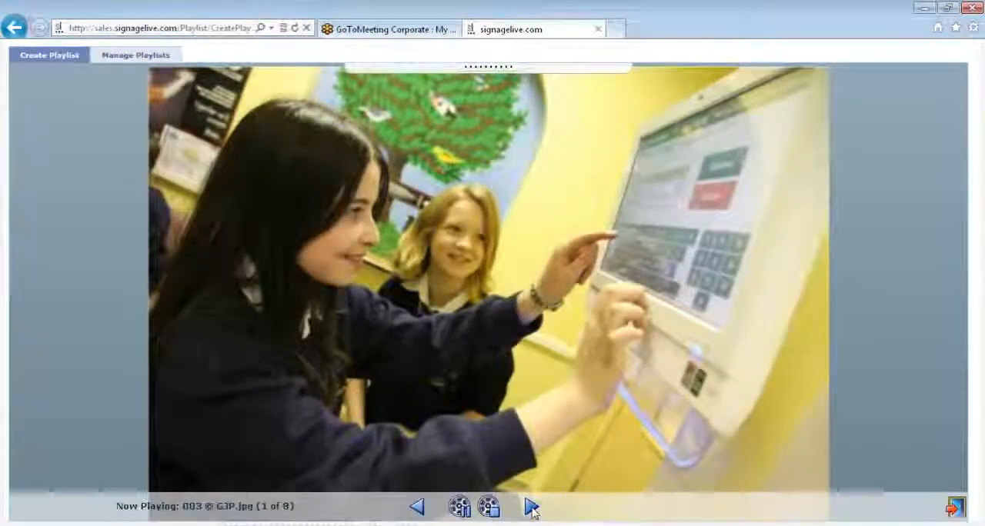
click(531, 508)
click(531, 508)
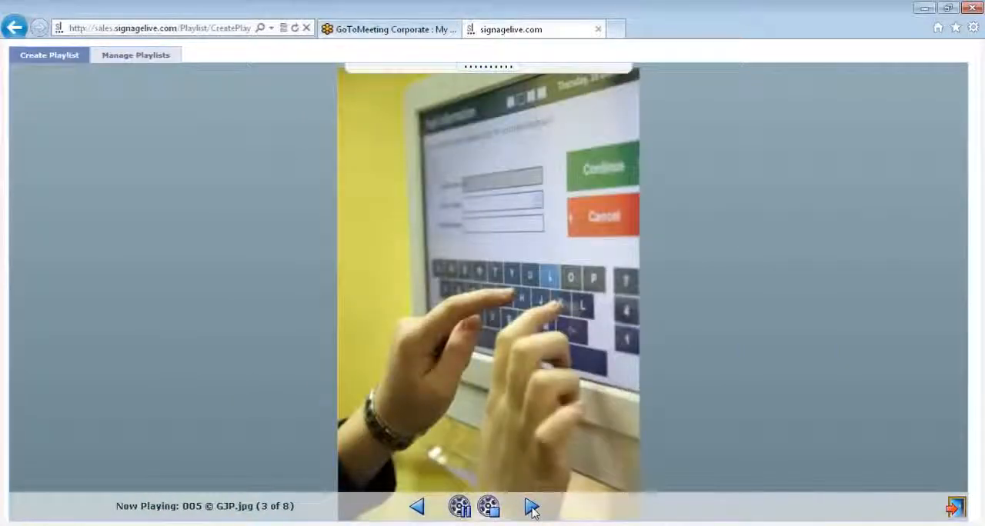
click(531, 508)
click(531, 507)
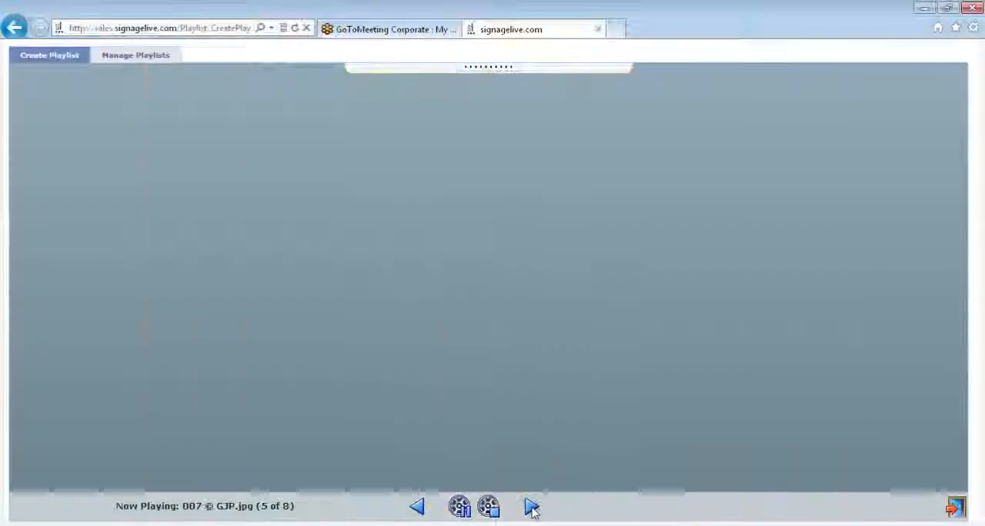
click(531, 508)
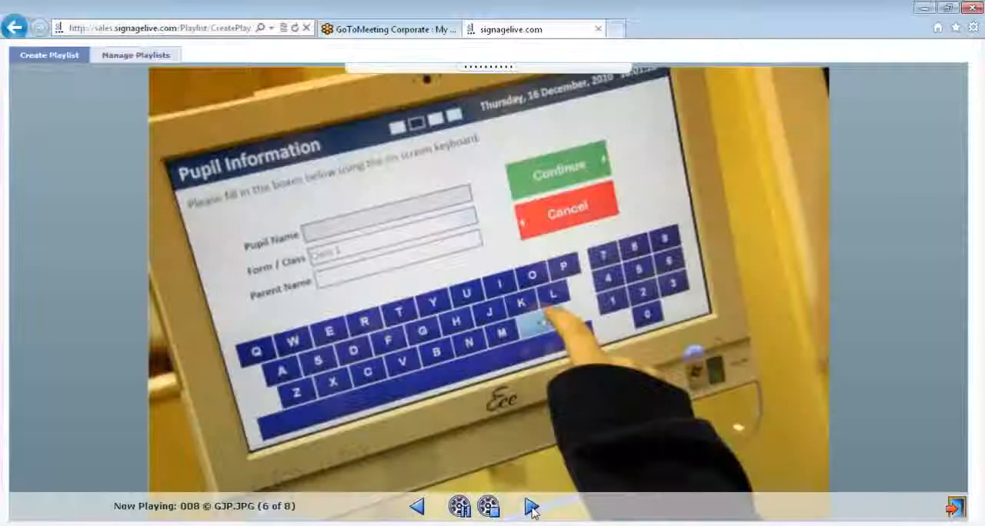
click(531, 508)
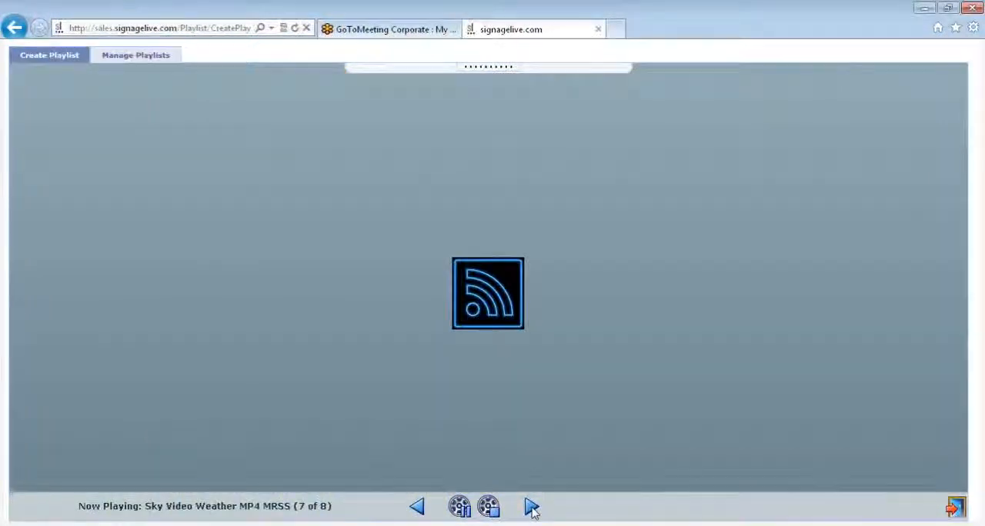
click(531, 508)
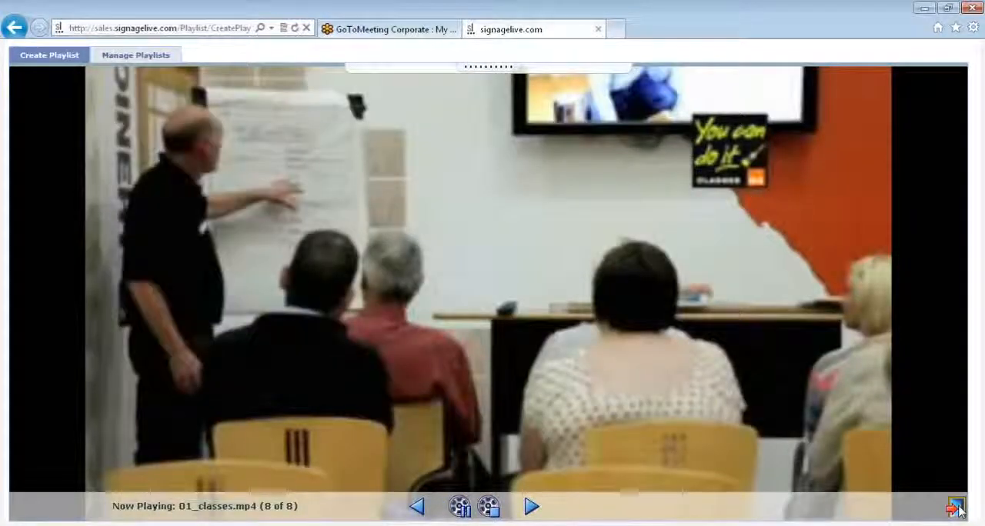
click(957, 507)
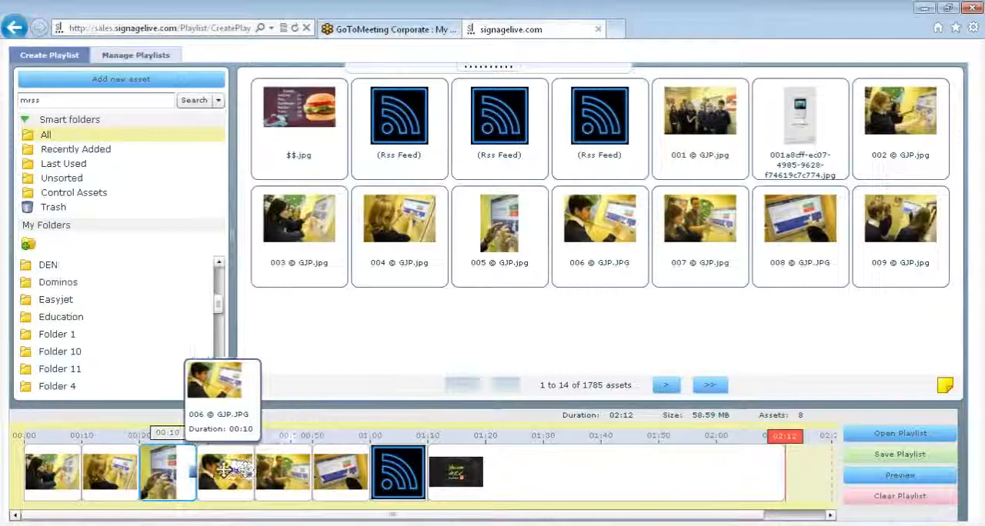
Step: Remove the image 005 © GJP.jpg from the playlist timeline
right_click(169, 468)
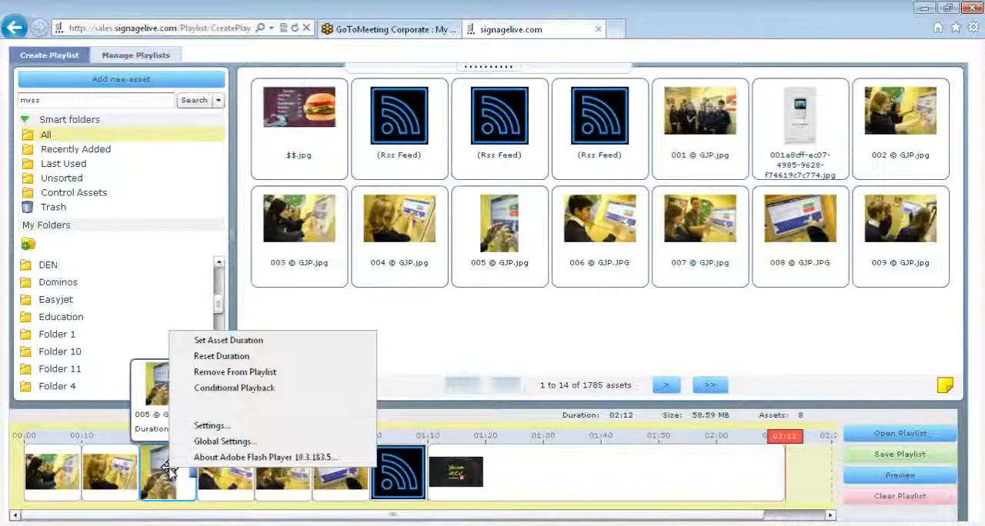
click(218, 374)
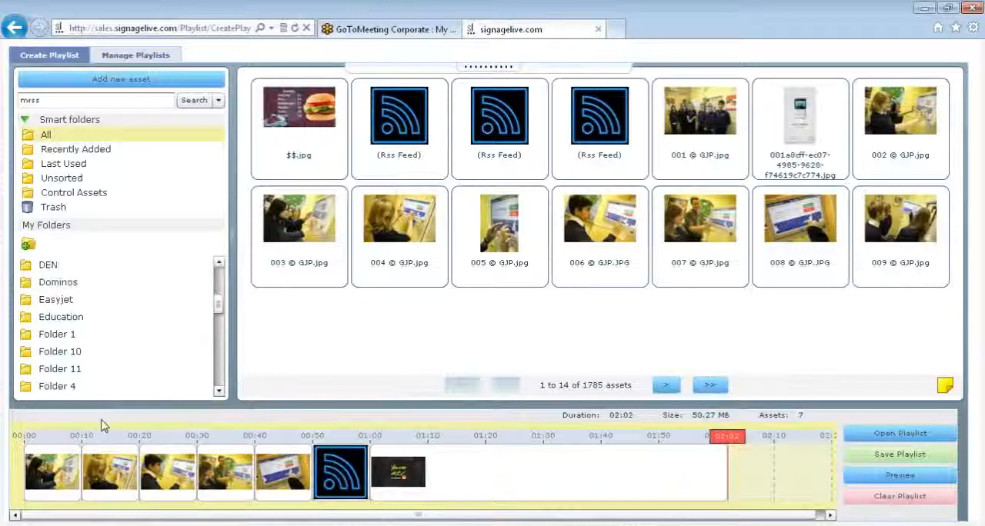
Step: Set the playlist duration of 003 © GJP.jpg to 20 seconds, and stretch it on the timeline to about 41 seconds
mouse_move(77, 459)
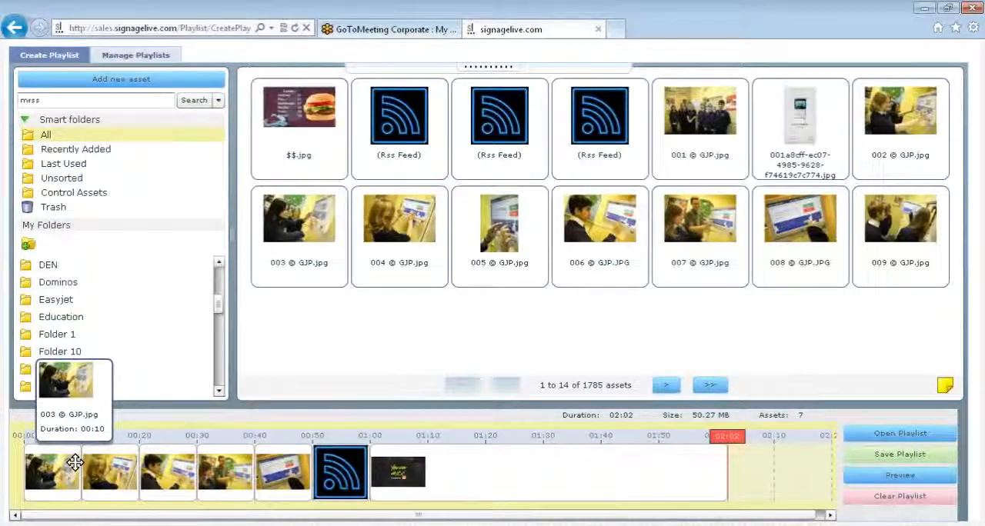
right_click(67, 471)
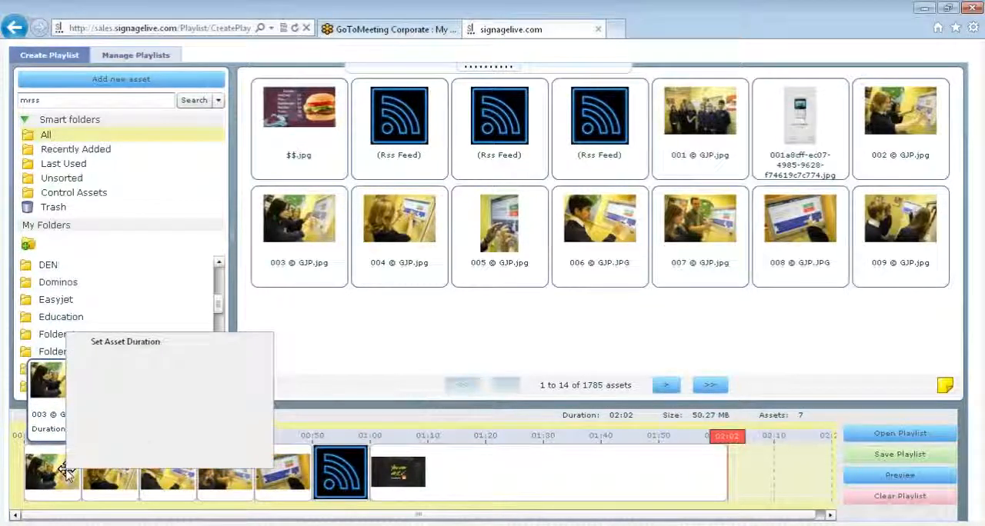
click(137, 345)
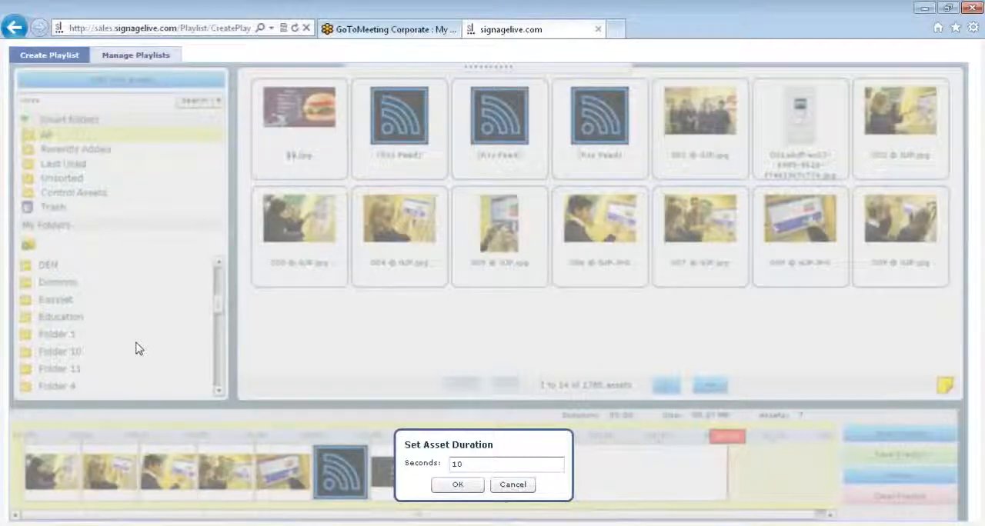
click(476, 465)
key(BackSpace)
key(BackSpace)
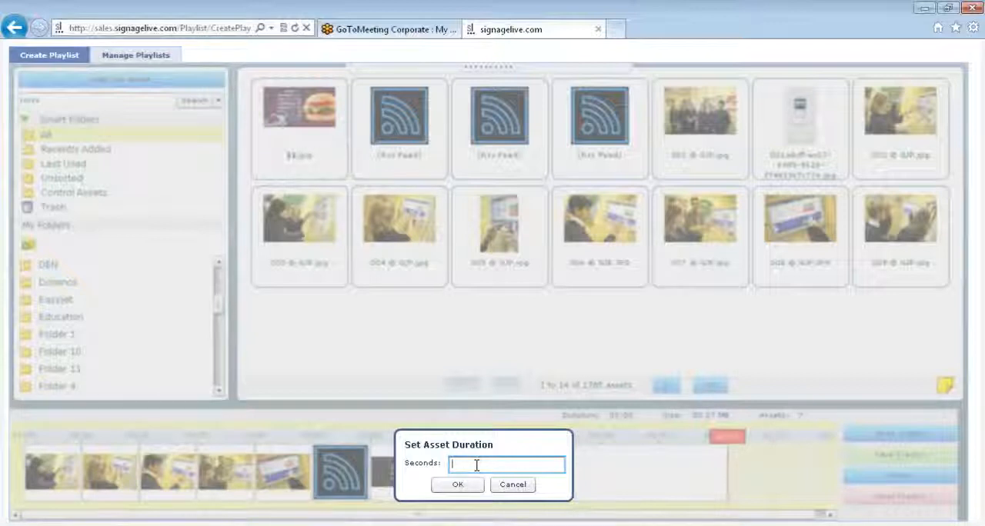
text(20)
click(474, 483)
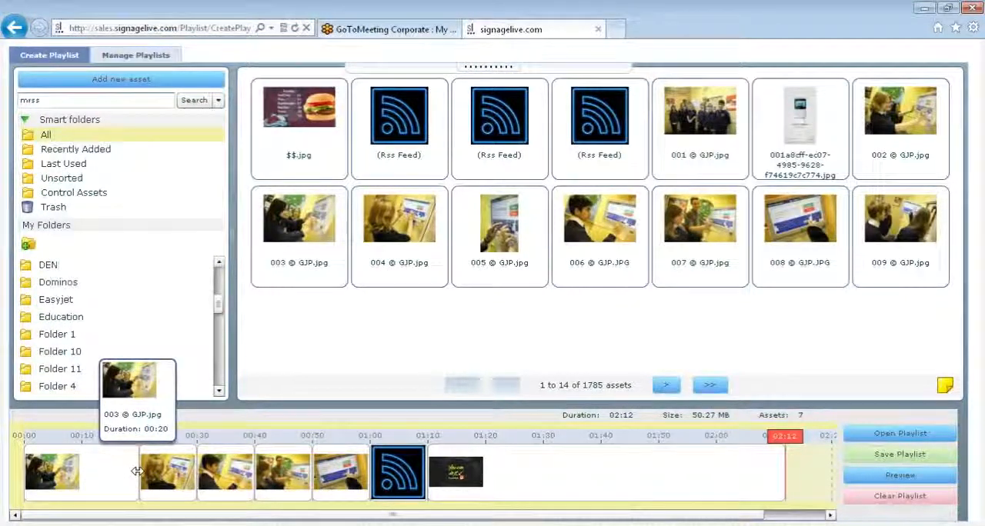
drag(136, 471, 256, 472)
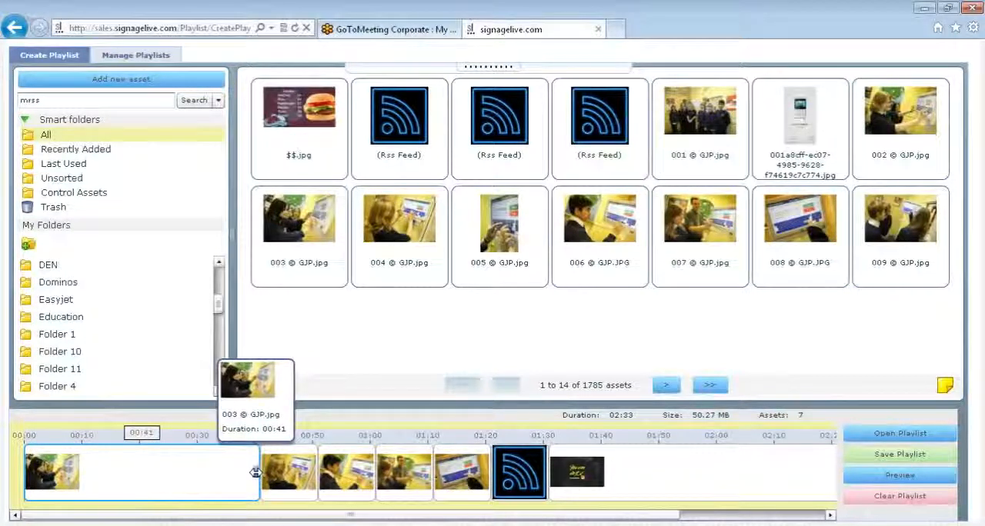
Step: Enable a validity period in the conditional playback of 003 © GJP.jpg, running from 24/11/2011 to 30/11/2011
right_click(127, 478)
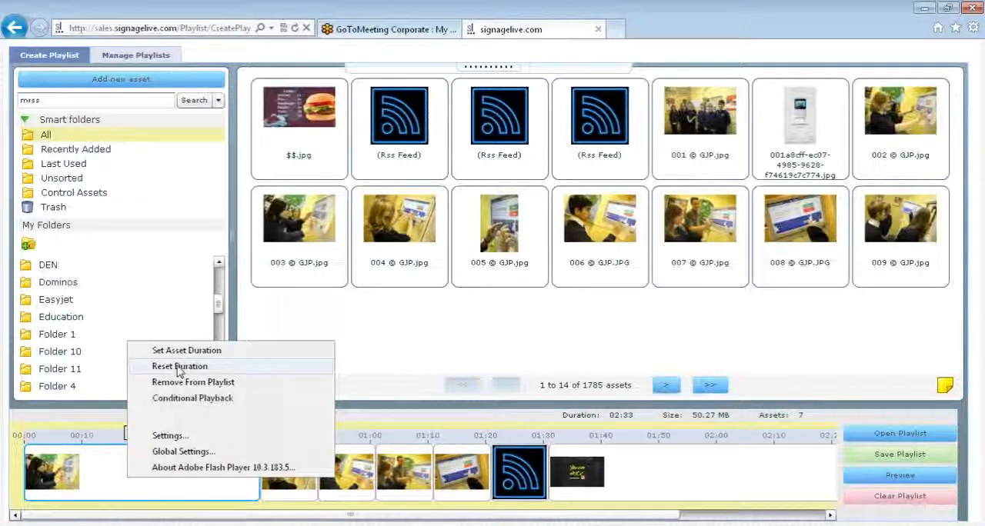
click(191, 400)
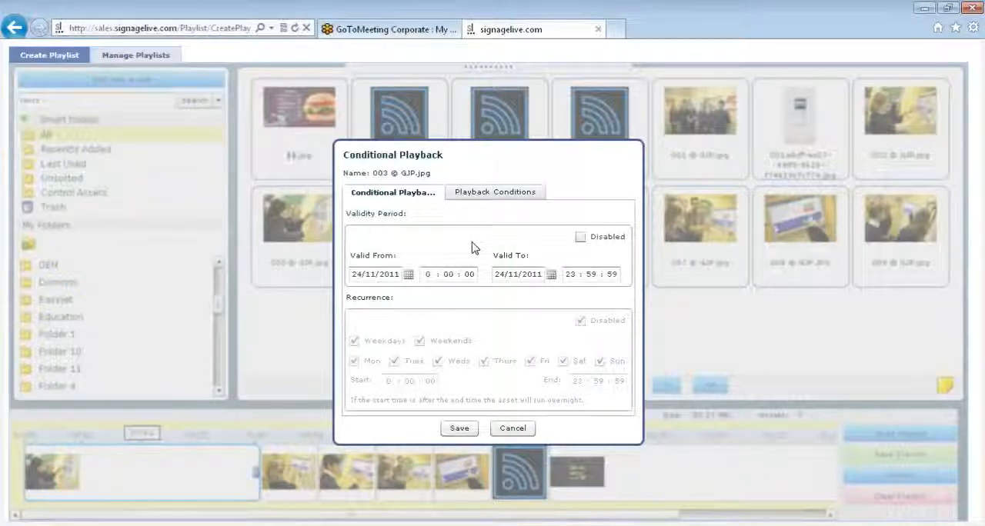
click(409, 274)
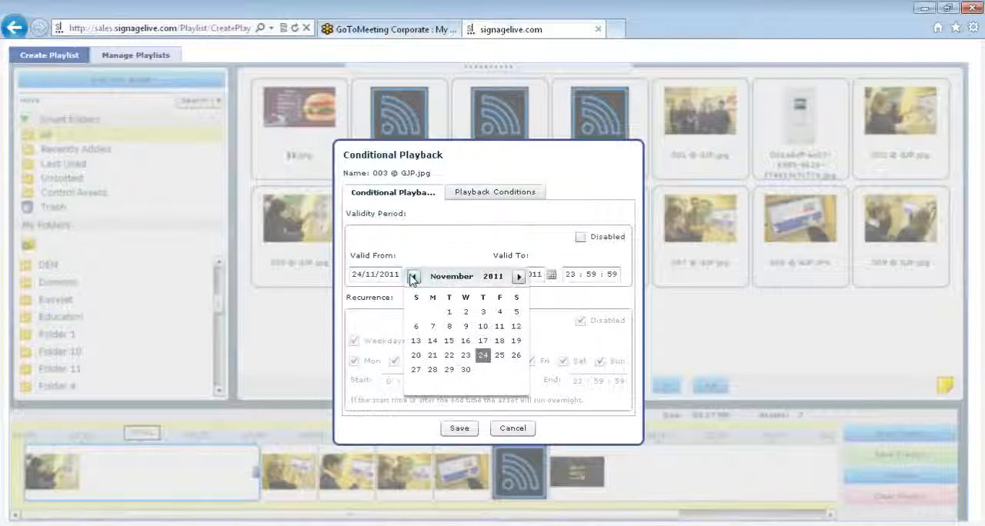
click(484, 358)
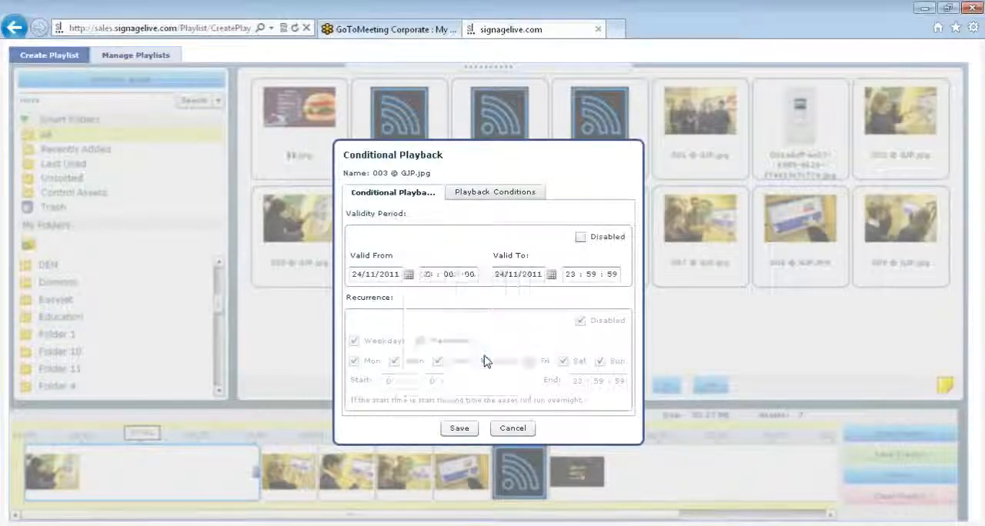
click(551, 275)
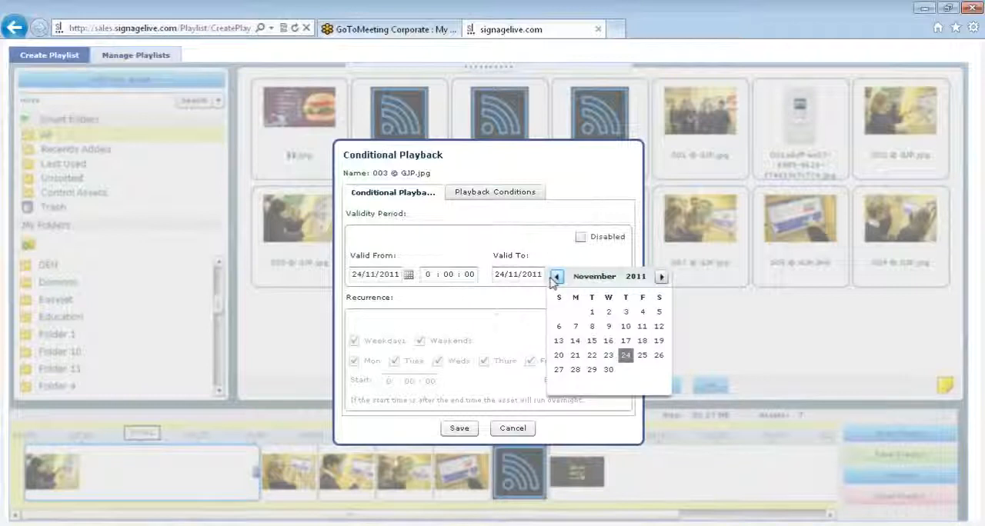
click(608, 370)
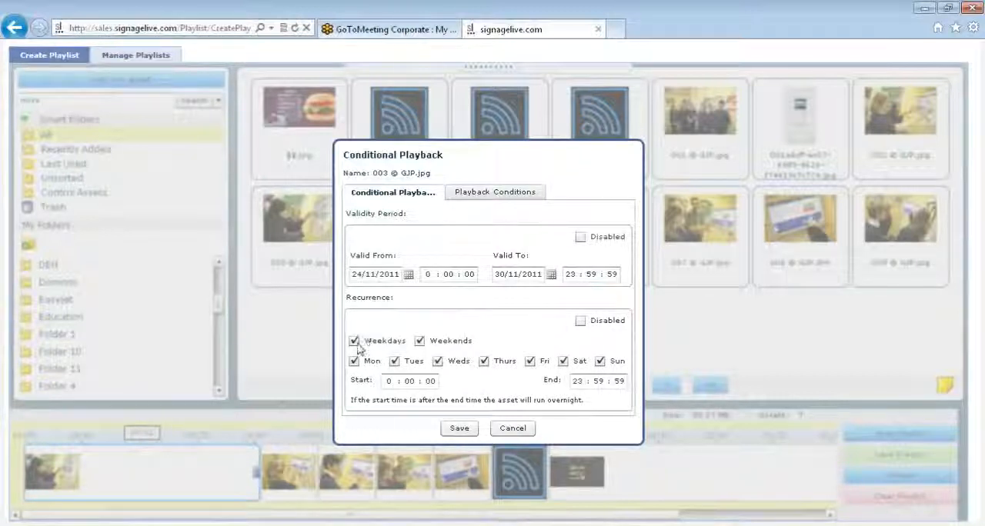
Step: Enable recurrence for 003 © GJP.jpg and limit it to Monday, Tuesday, Friday and Saturday
click(354, 341)
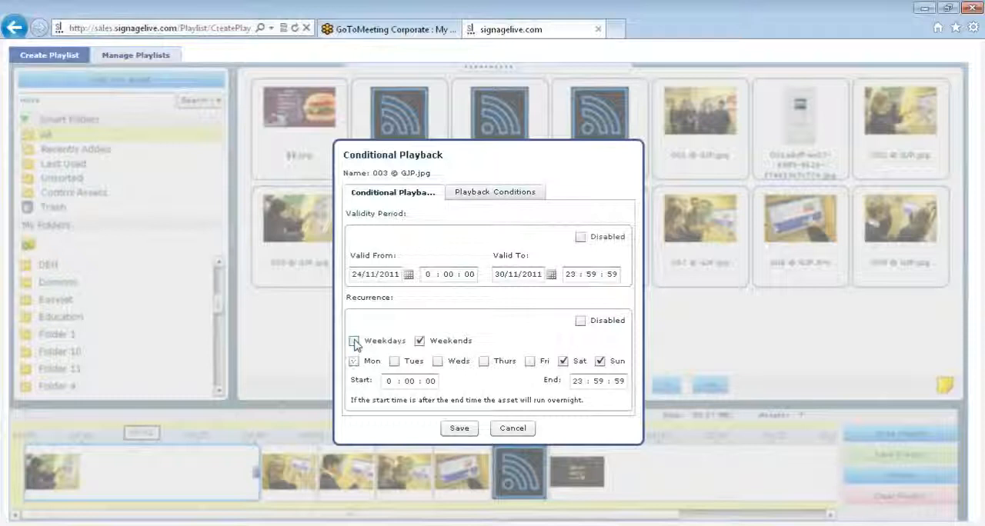
click(420, 341)
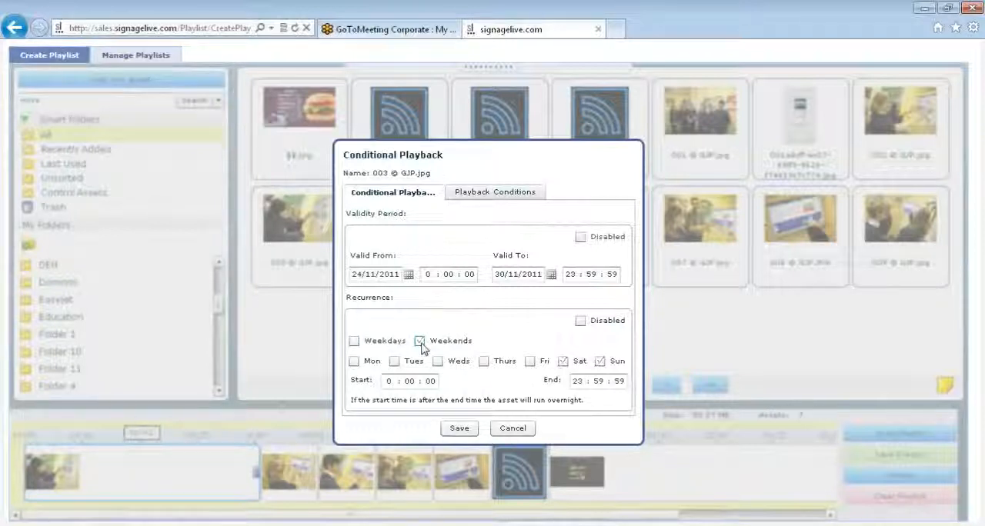
click(421, 341)
click(354, 342)
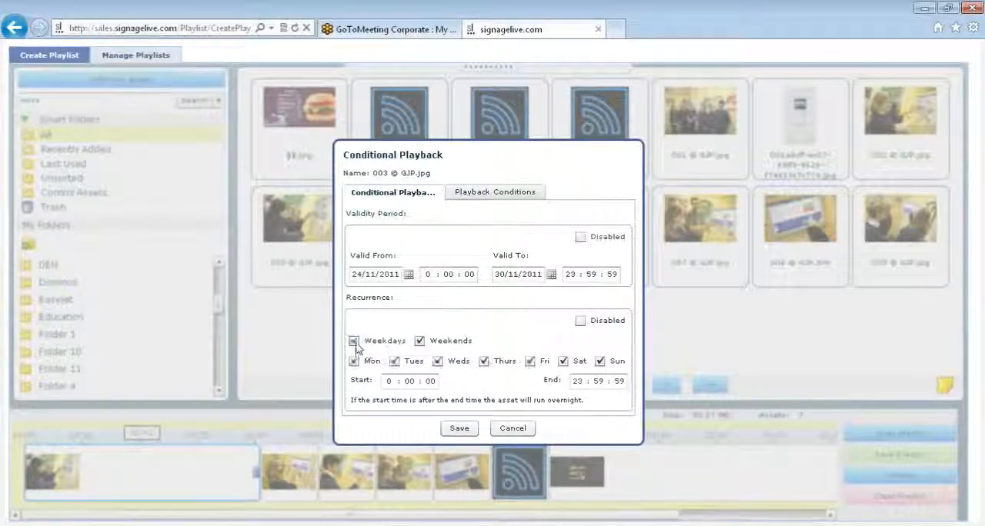
click(420, 340)
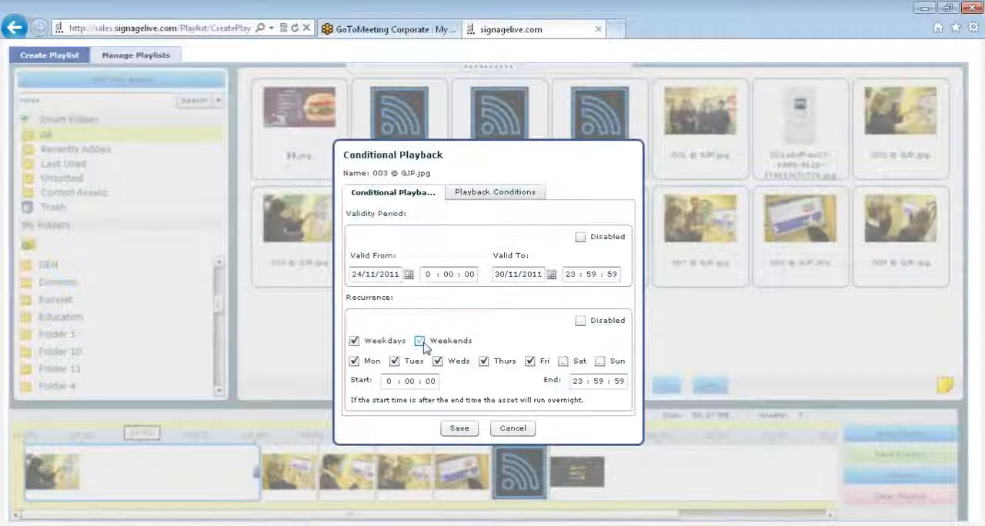
click(437, 362)
click(564, 362)
click(485, 369)
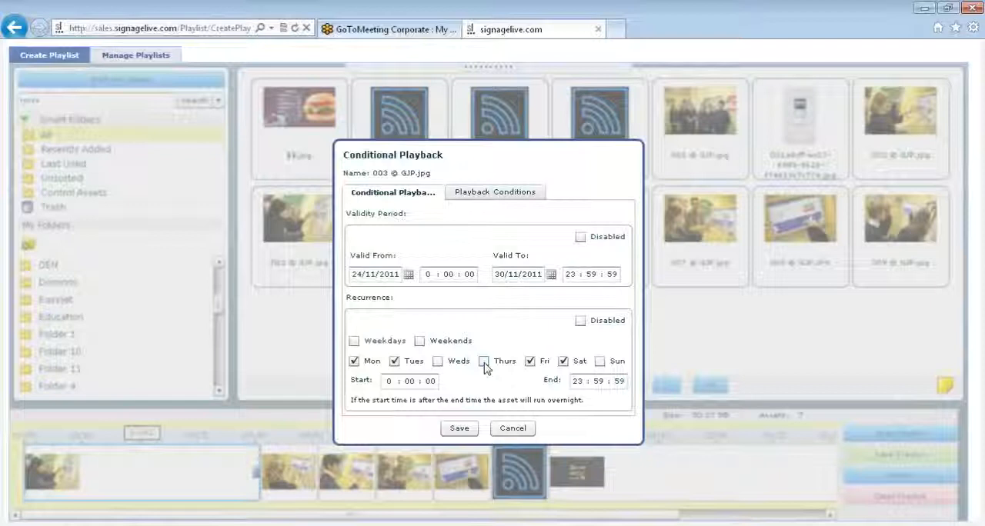
Step: Set the recurrence start time to 9:00:00 and the end time to 11:59:59
click(397, 382)
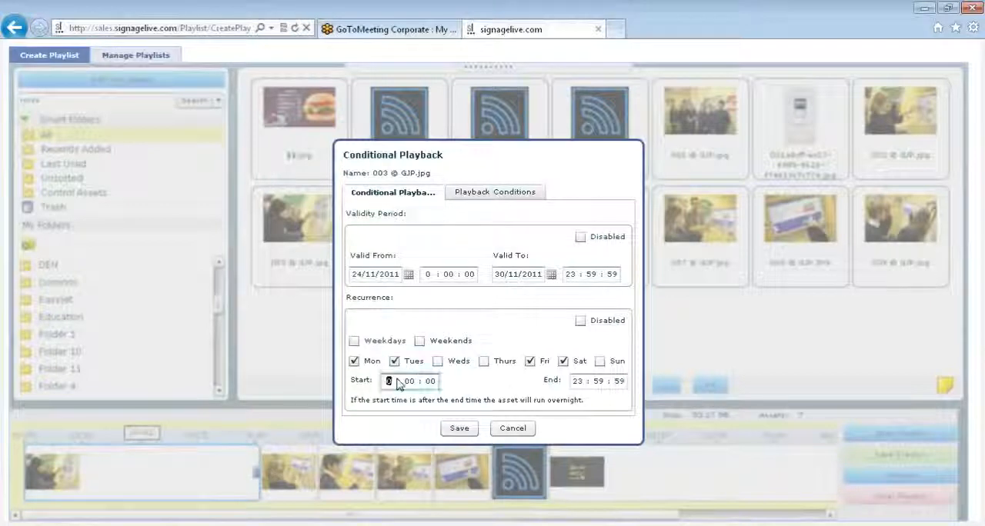
text(9)
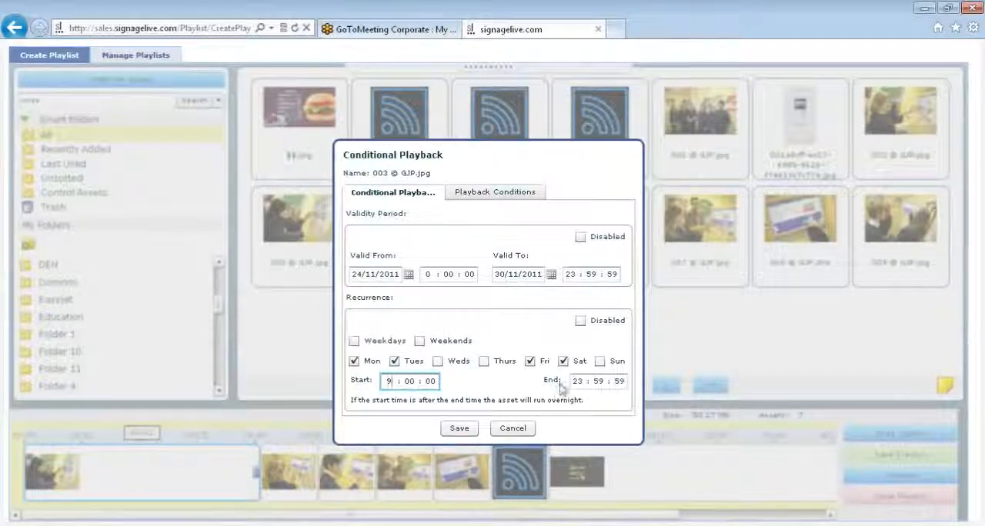
click(582, 382)
text(11)
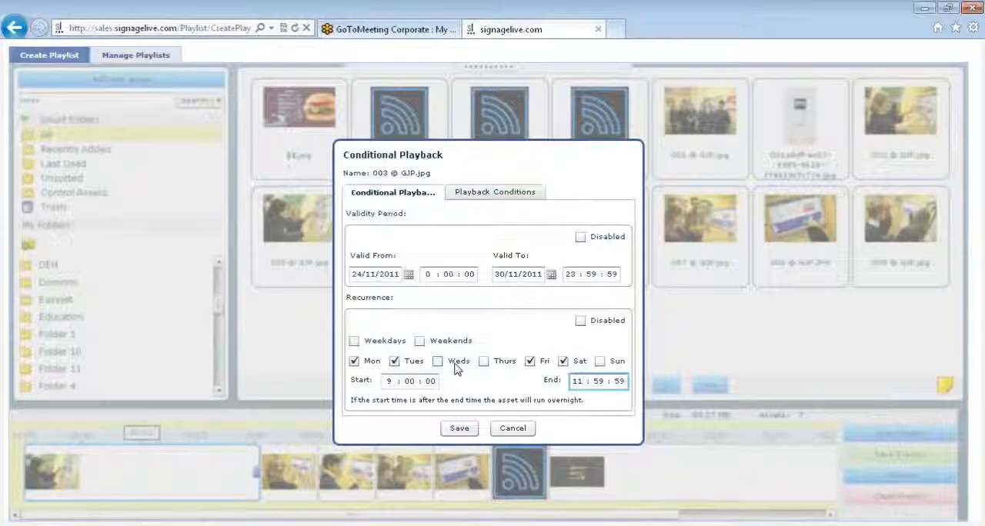
Step: Set the playback condition of 003 © GJP.jpg to only play on players matching the tag london
click(497, 198)
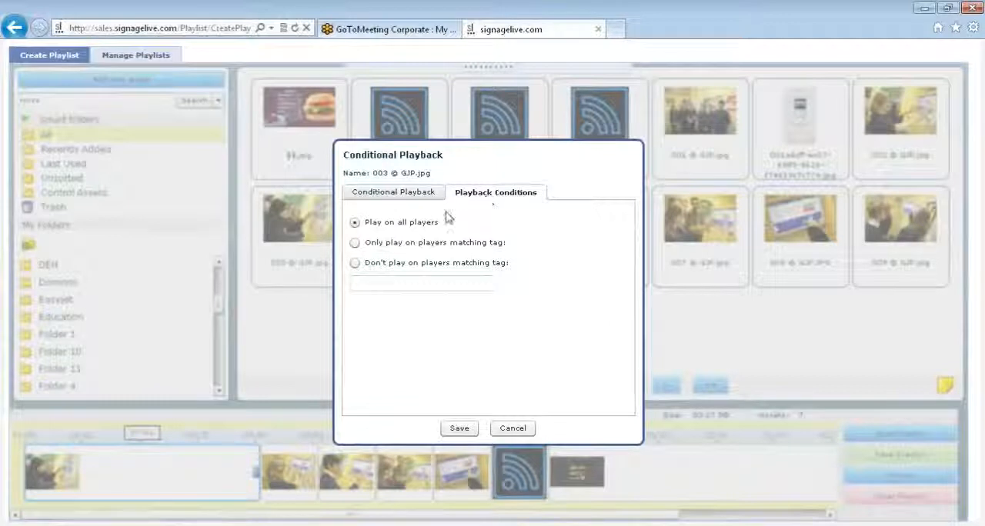
click(355, 243)
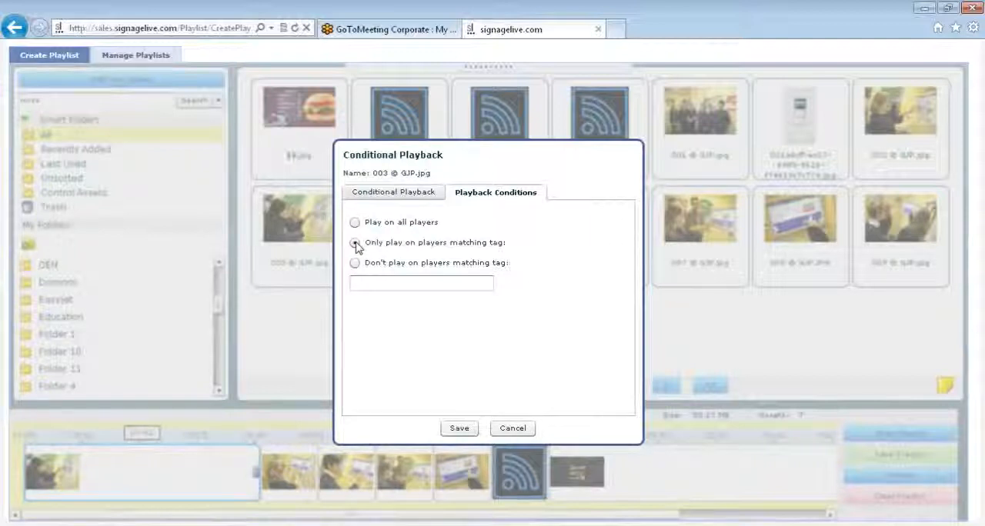
click(376, 285)
text(fondon)
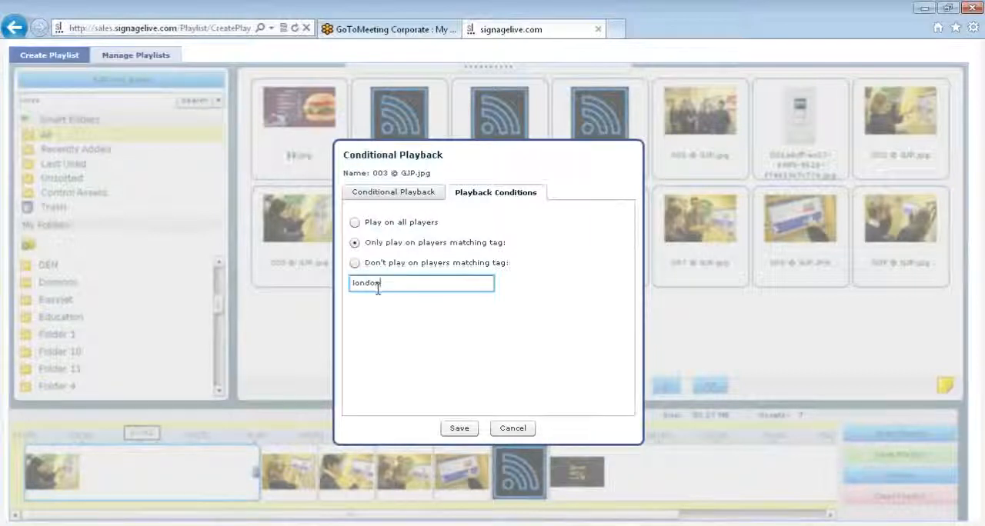
Step: Save the conditional playback settings of 003 © GJP.jpg
click(460, 428)
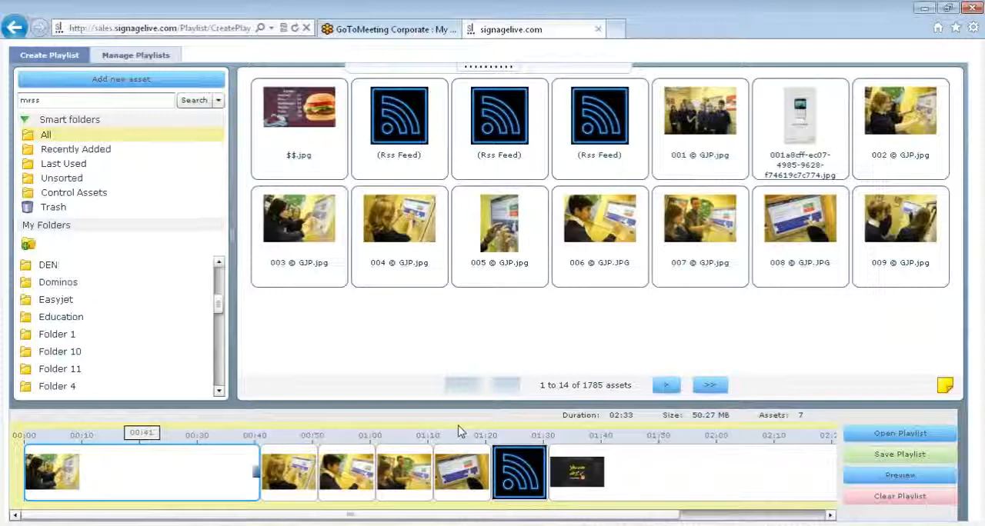
mouse_move(209, 450)
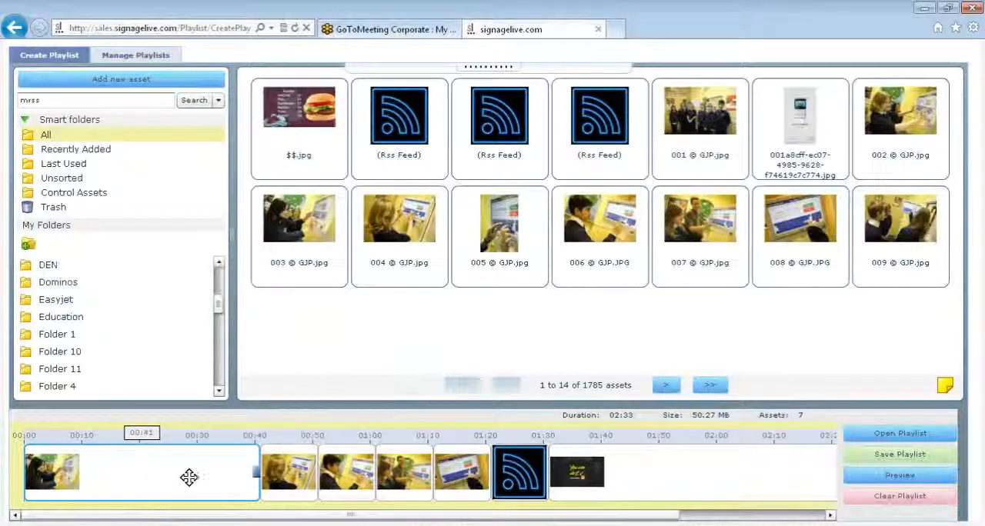
mouse_move(163, 474)
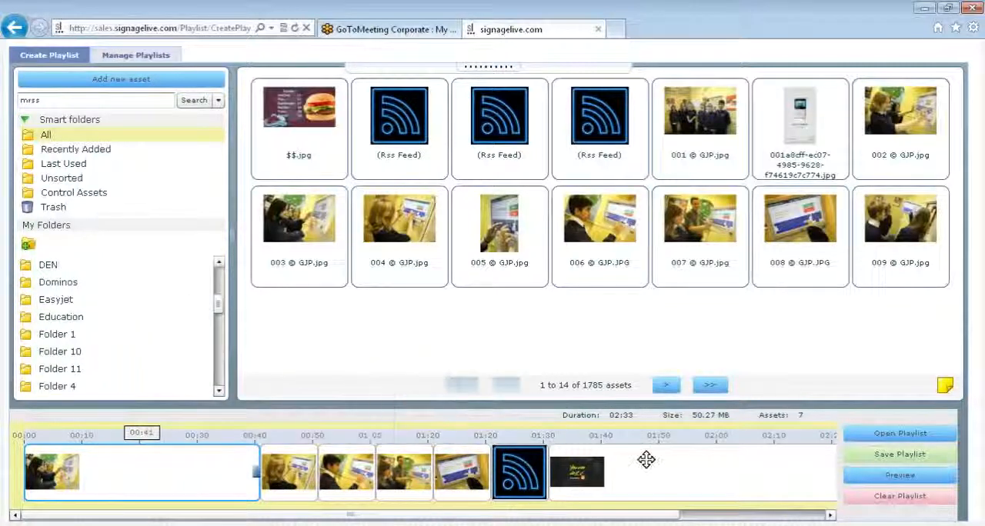
mouse_move(750, 483)
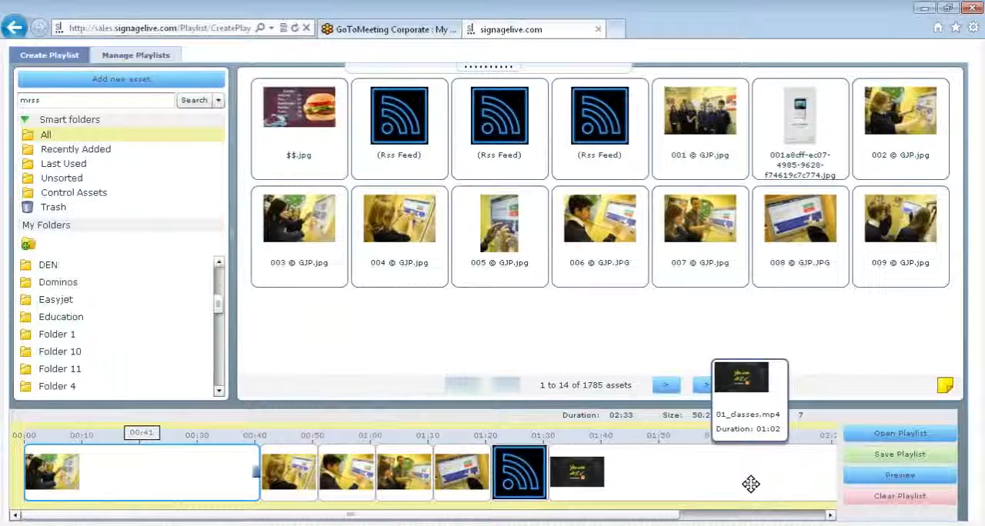
click(861, 458)
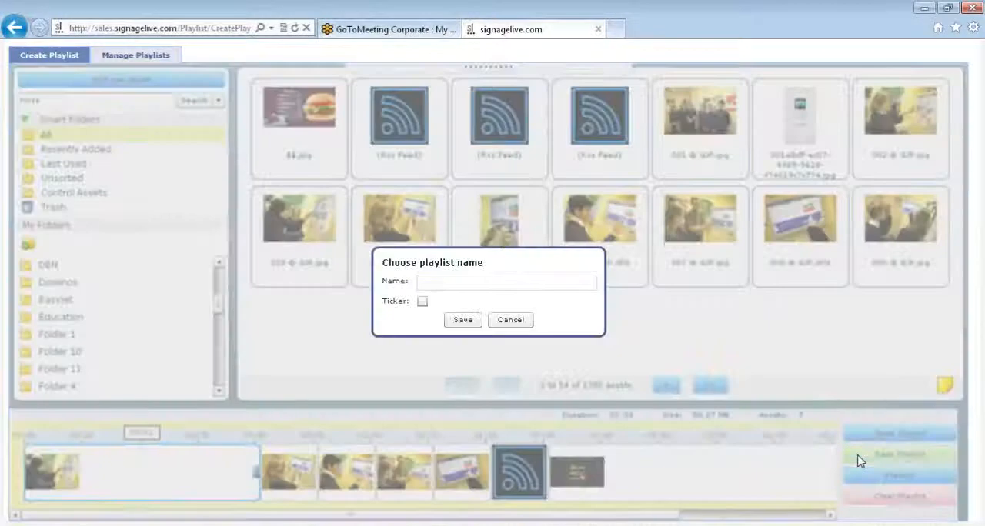
click(545, 283)
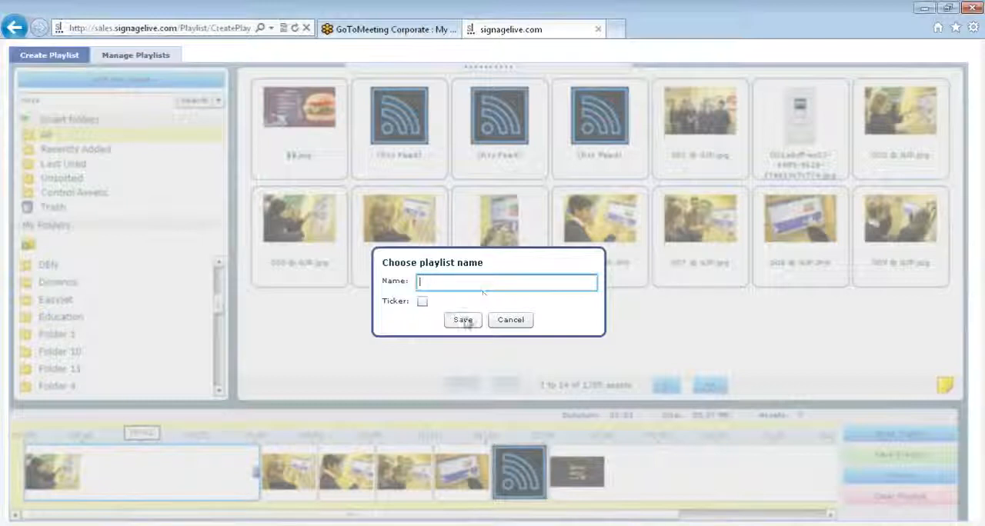
click(510, 320)
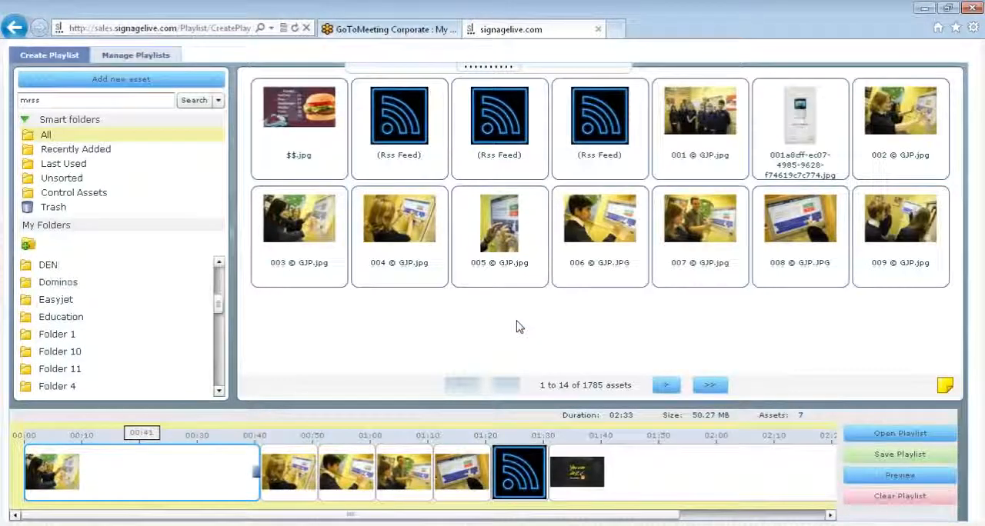
Step: Open the saved playlist !signagelive screensaver for editing and insert $$.jpg at its start
mouse_move(108, 460)
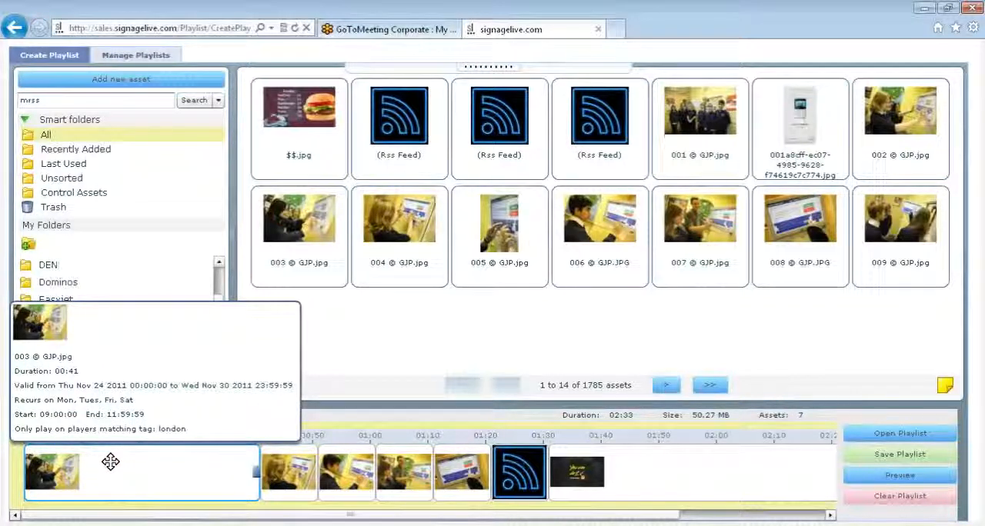
mouse_move(524, 463)
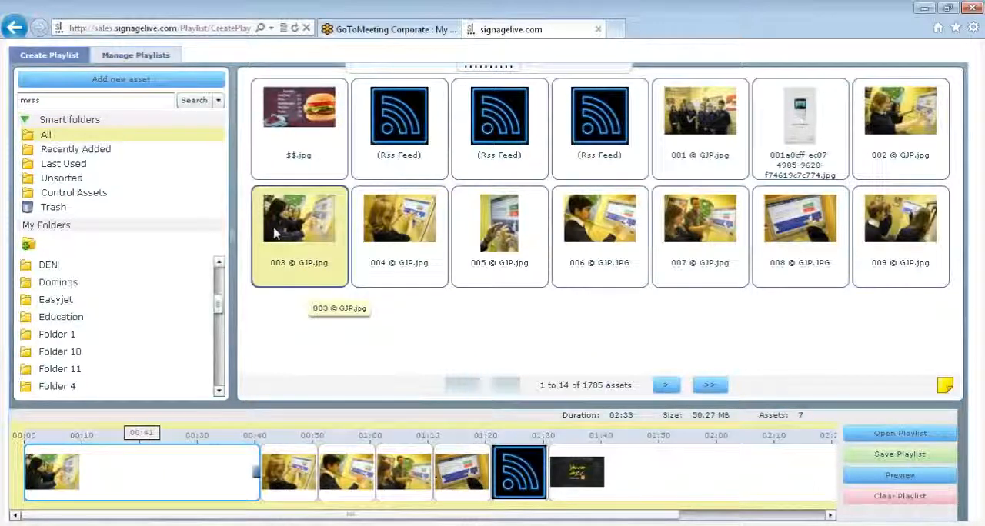
click(136, 58)
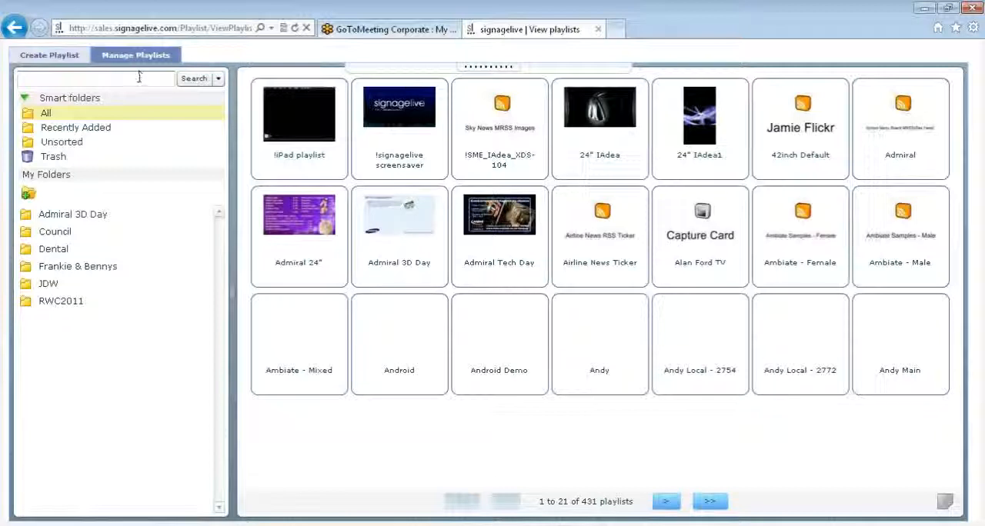
click(139, 78)
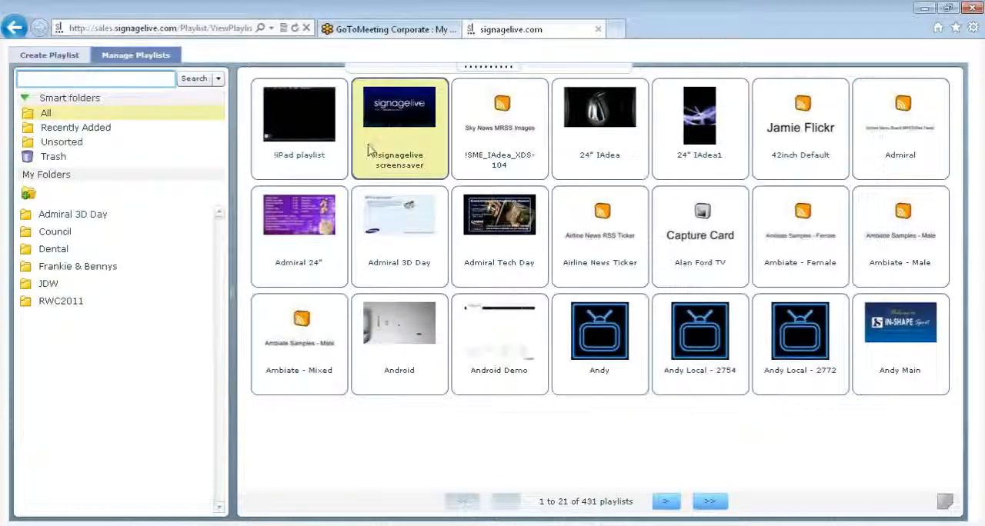
click(422, 144)
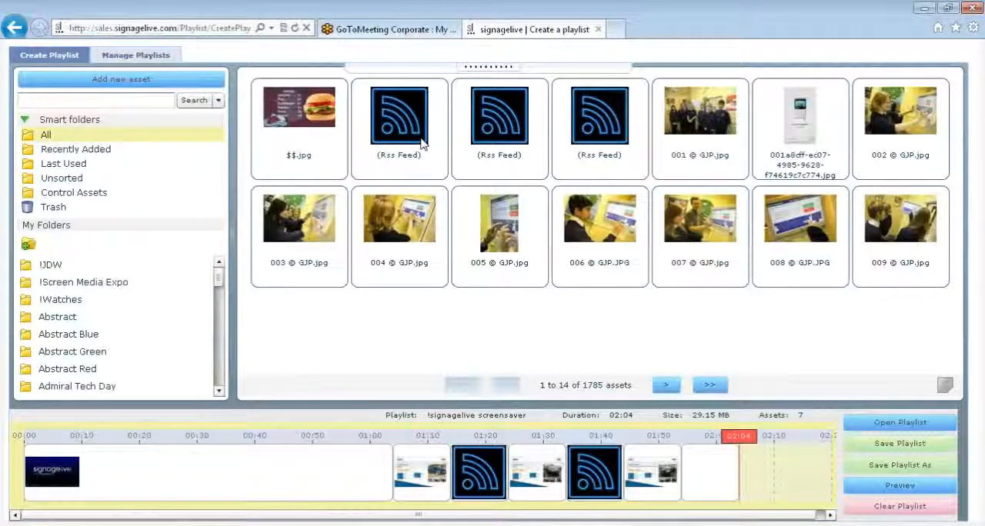
drag(331, 146, 340, 489)
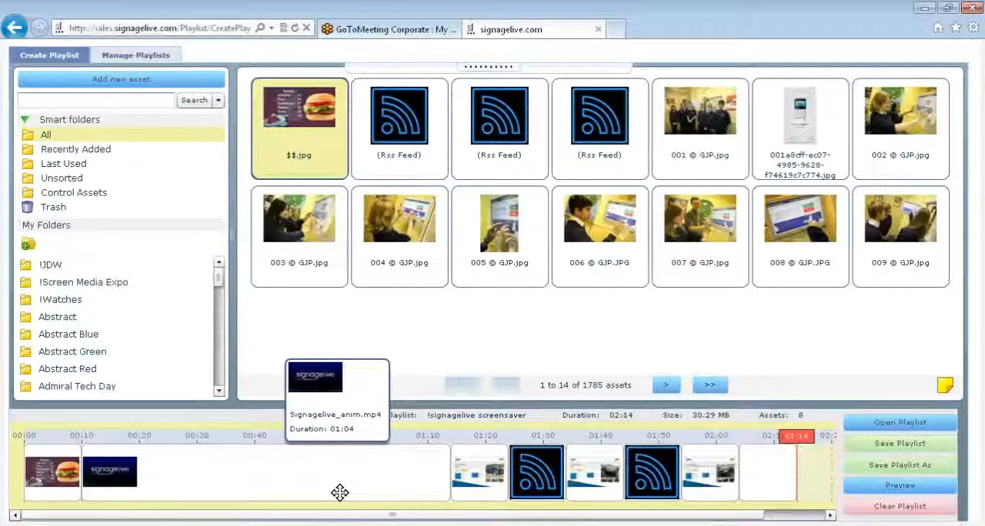
Step: Swap the asset following Signagelive_anim.mp4 for 006 © GJP.JPG, placed after the first RSS feed, and try to save over the existing playlist
right_click(482, 488)
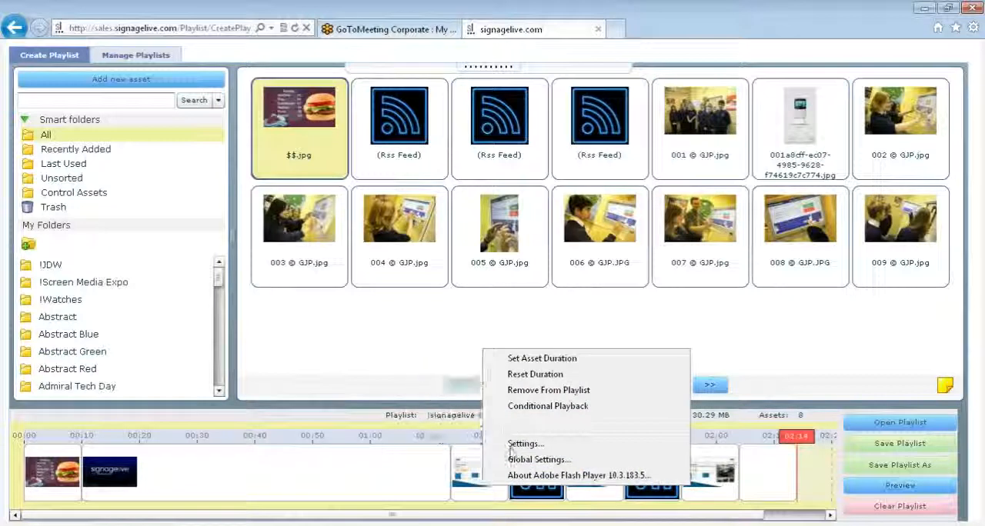
click(538, 390)
drag(596, 231, 521, 492)
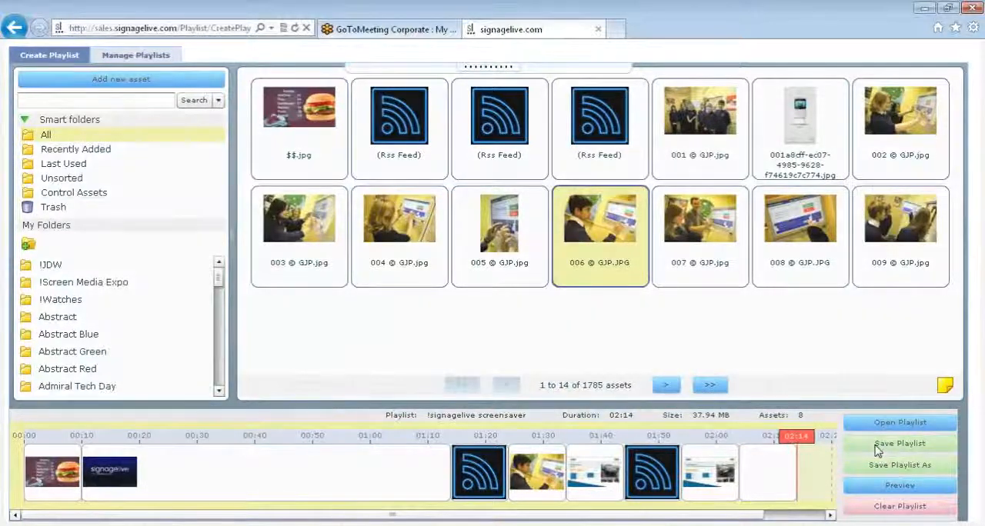
click(877, 452)
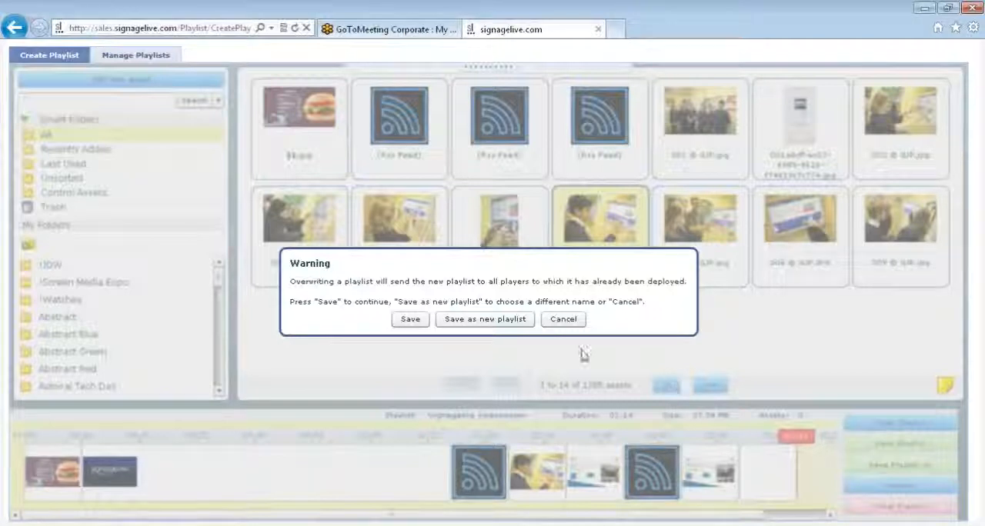
click(564, 322)
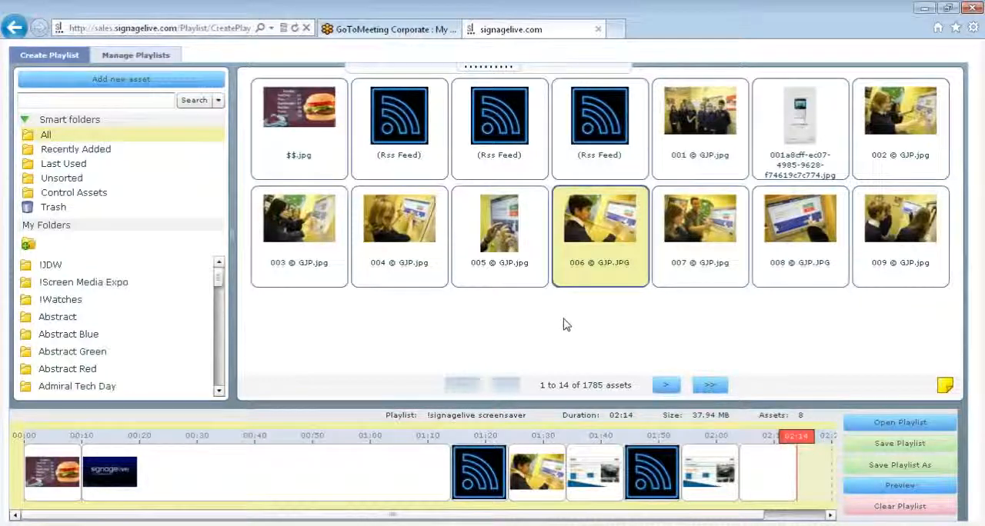
Step: Start a new empty playlist and add the images 003 © GJP.jpg through 008 © GJP.JPG to its timeline
click(44, 62)
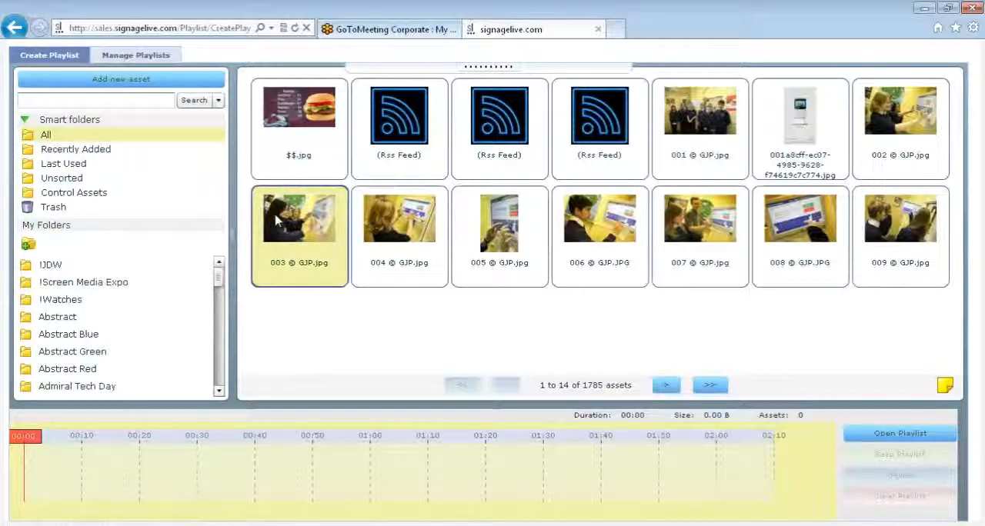
shift+click(800, 231)
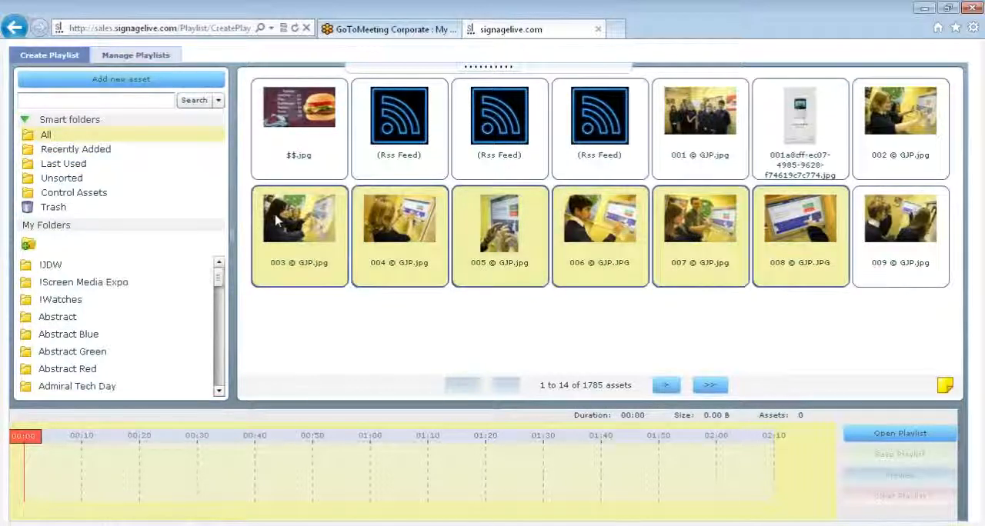
drag(505, 252, 222, 479)
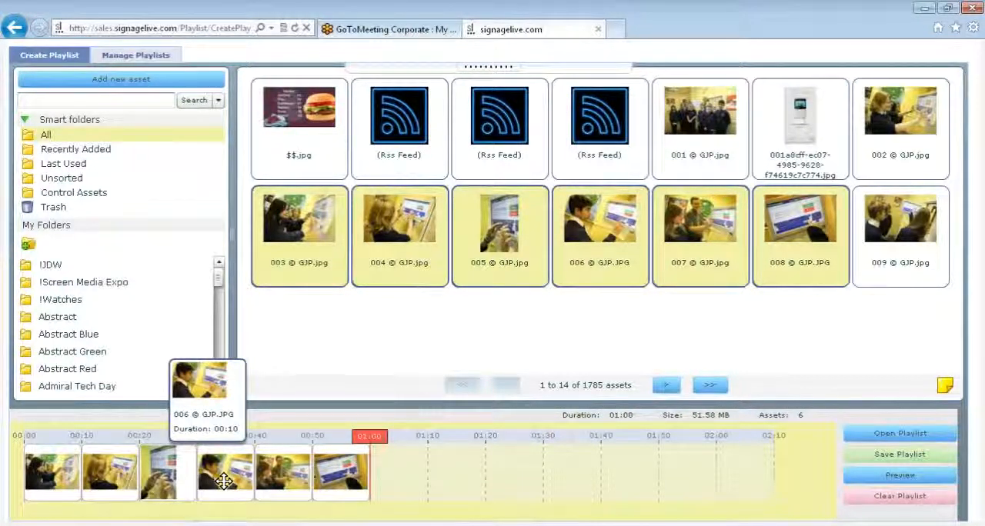
Step: Try a Capture Card from the Control Assets at the end of the playlist, extended to about 18 seconds, and remove it
click(77, 193)
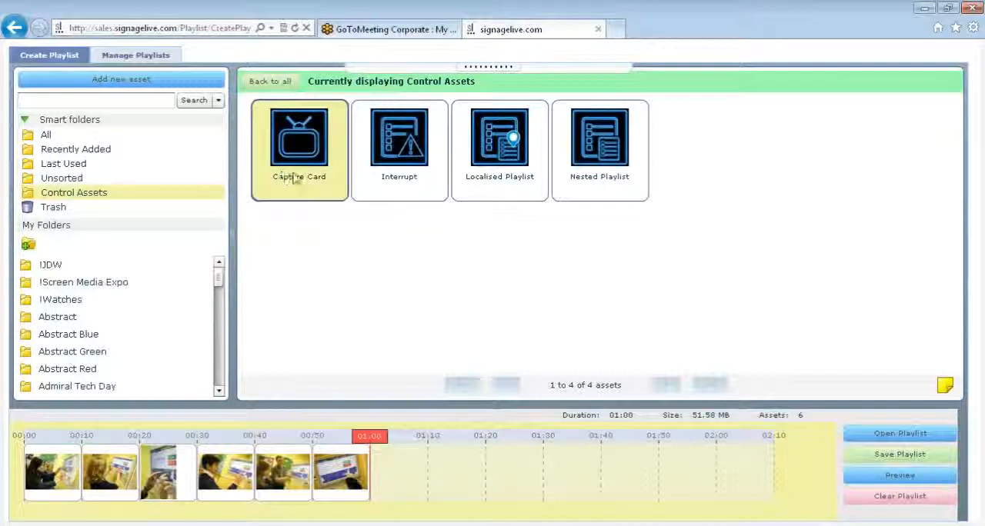
drag(296, 179, 409, 497)
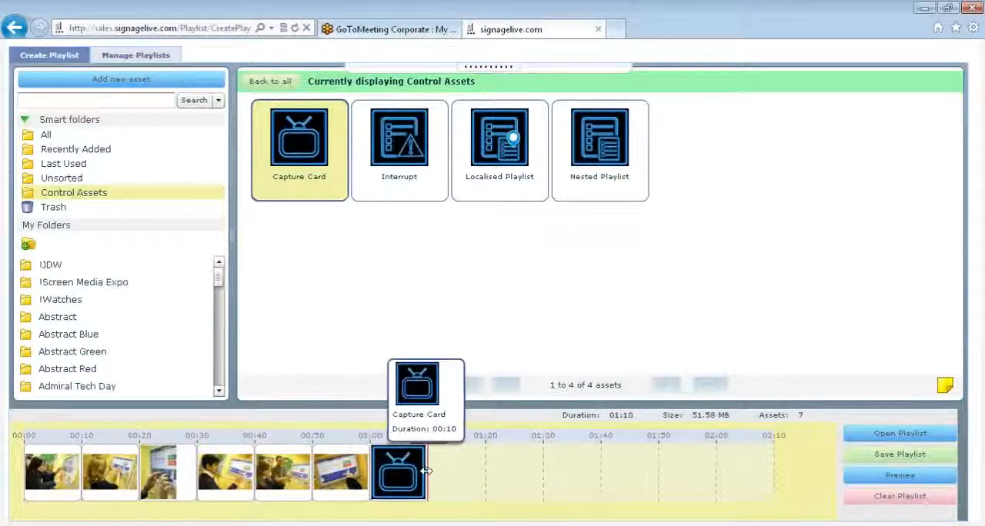
drag(424, 472, 471, 471)
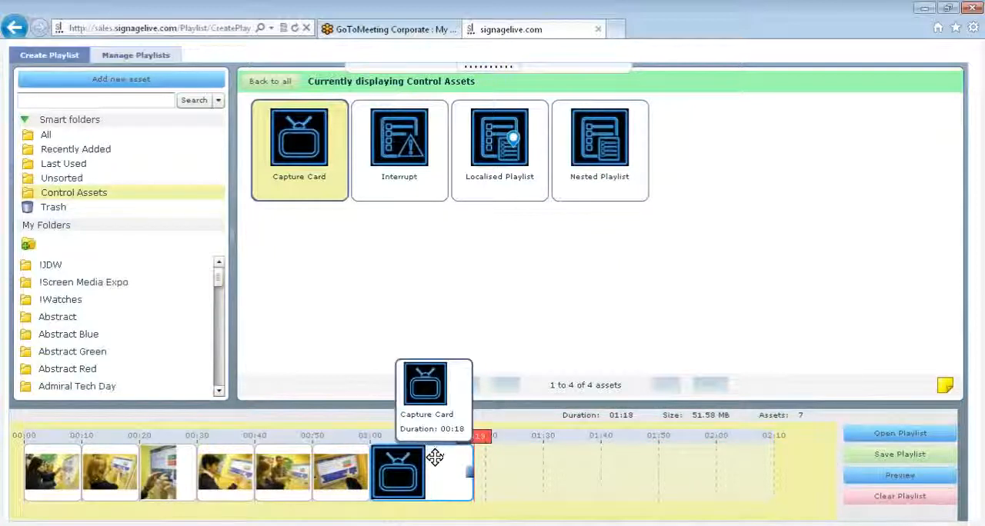
key(Delete)
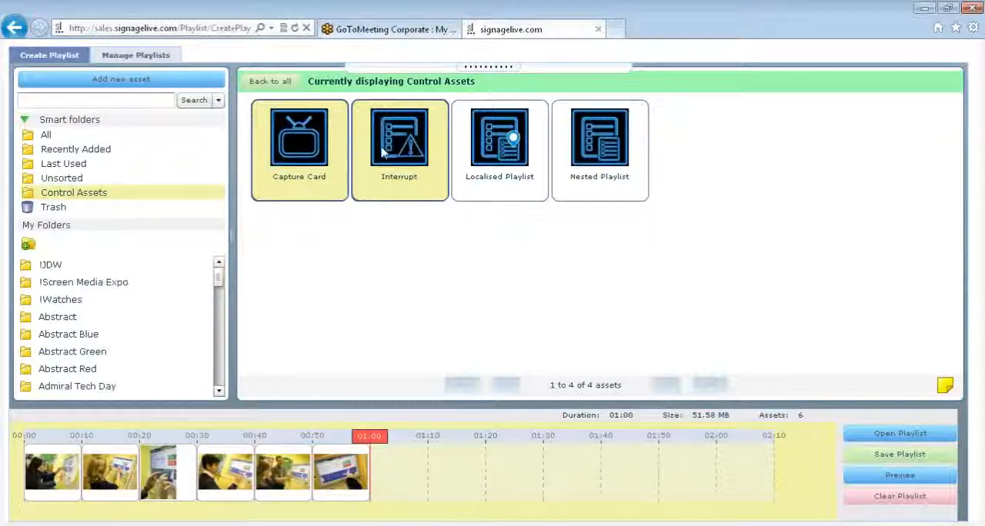
Step: Add an Interrupt control asset at the end of the playlist with Key A as its signal
drag(383, 152, 383, 466)
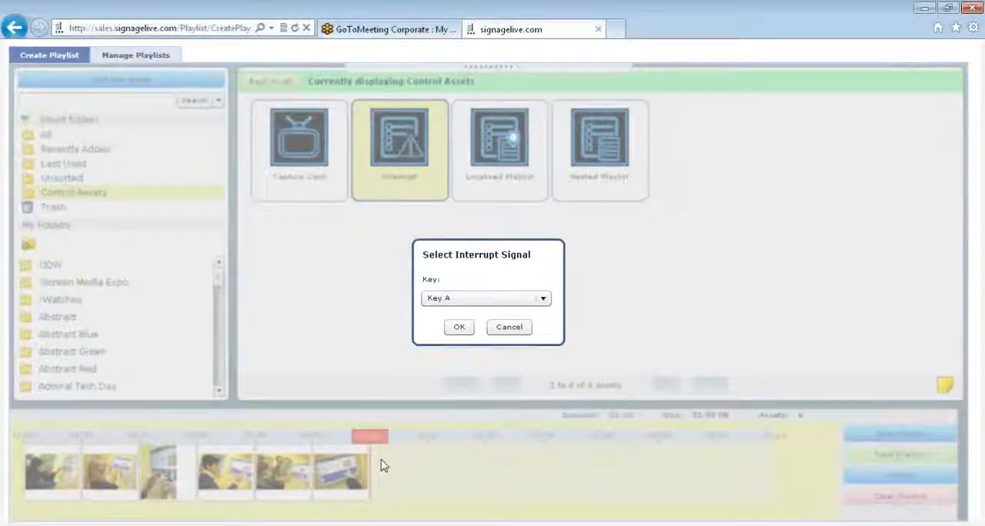
click(475, 301)
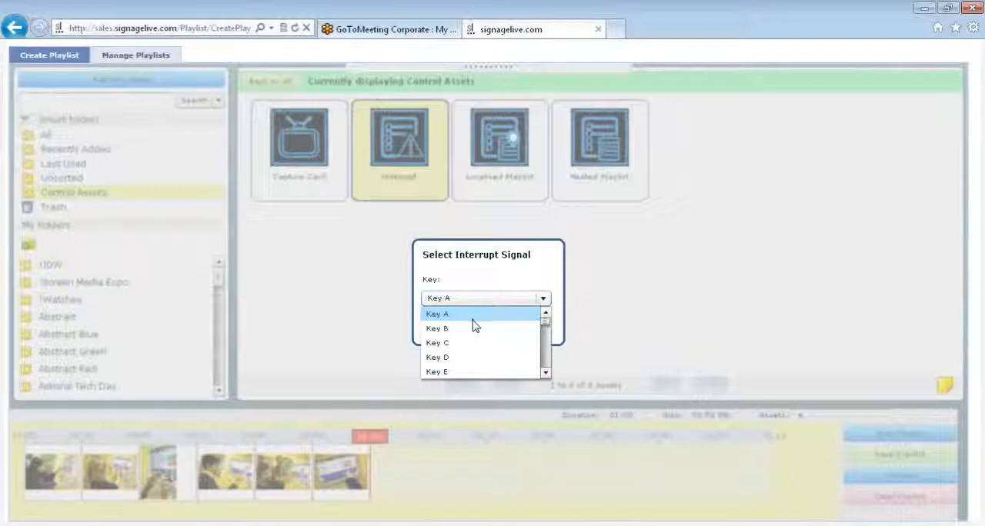
click(474, 314)
click(460, 328)
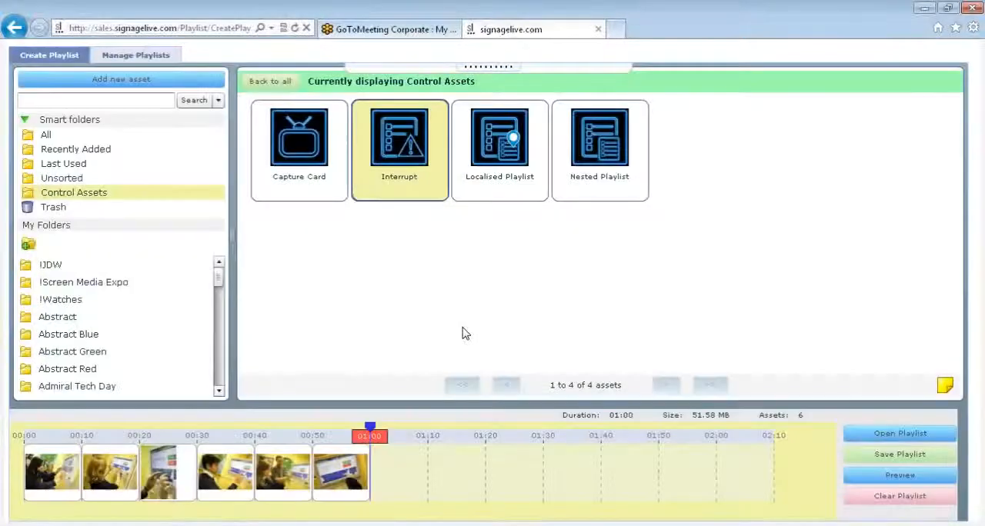
mouse_move(371, 429)
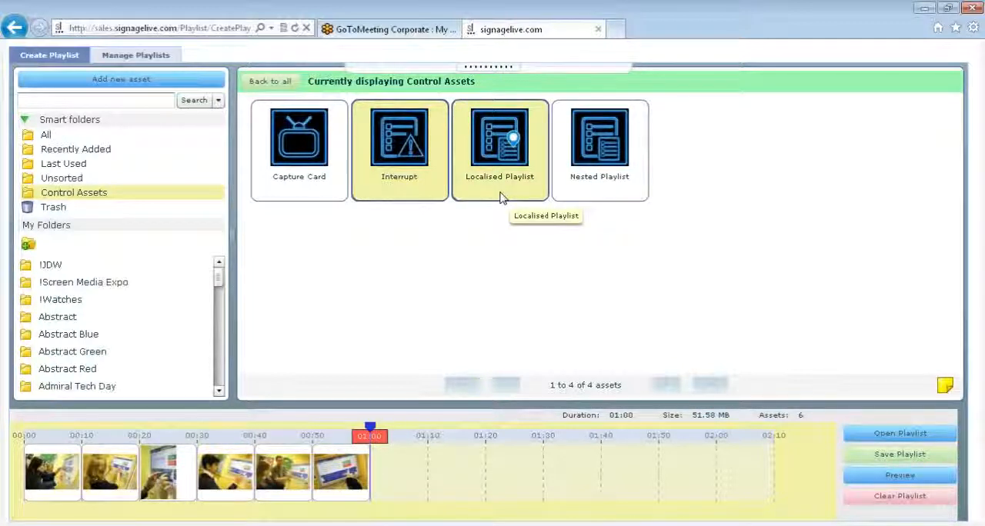
Step: Add a Nested Playlist control asset to the timeline and name it webinar 001
click(581, 194)
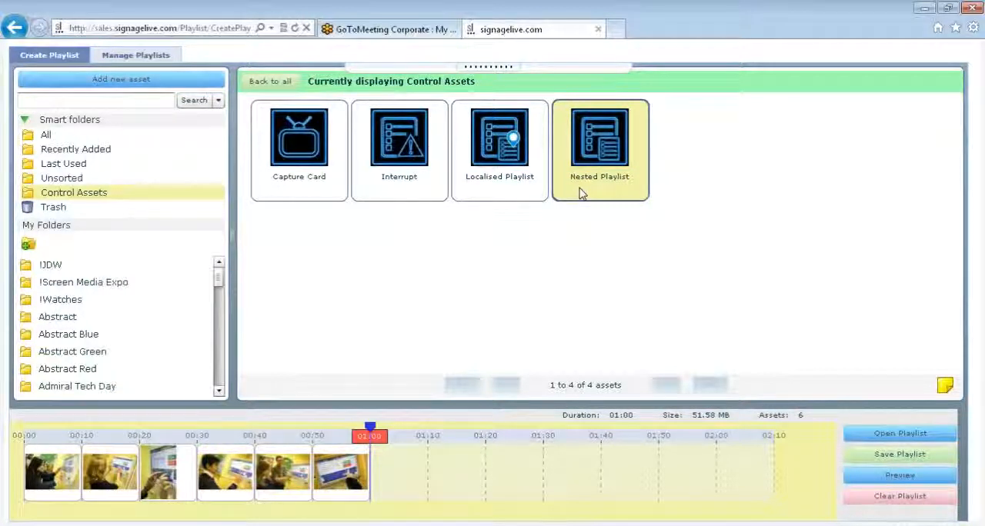
drag(581, 193, 246, 520)
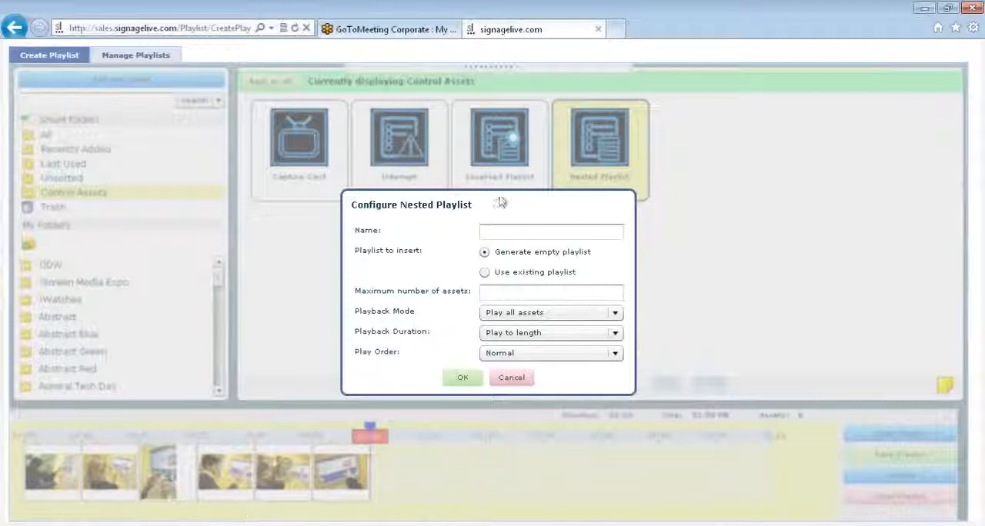
click(513, 235)
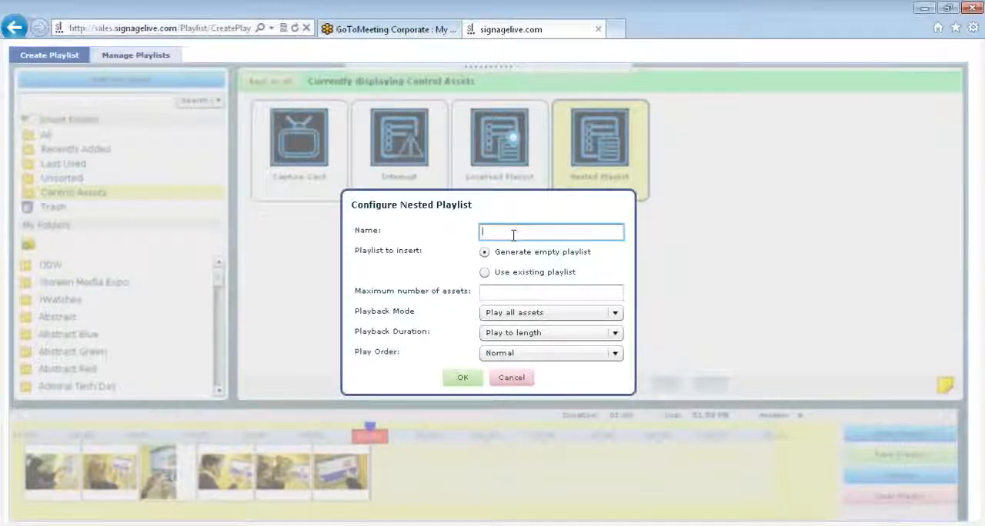
text(vebinar)
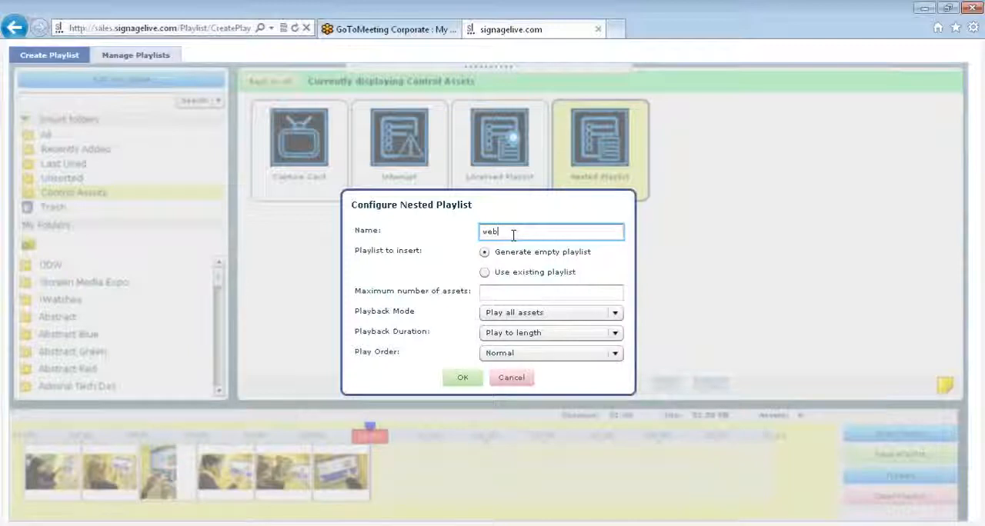
text(001)
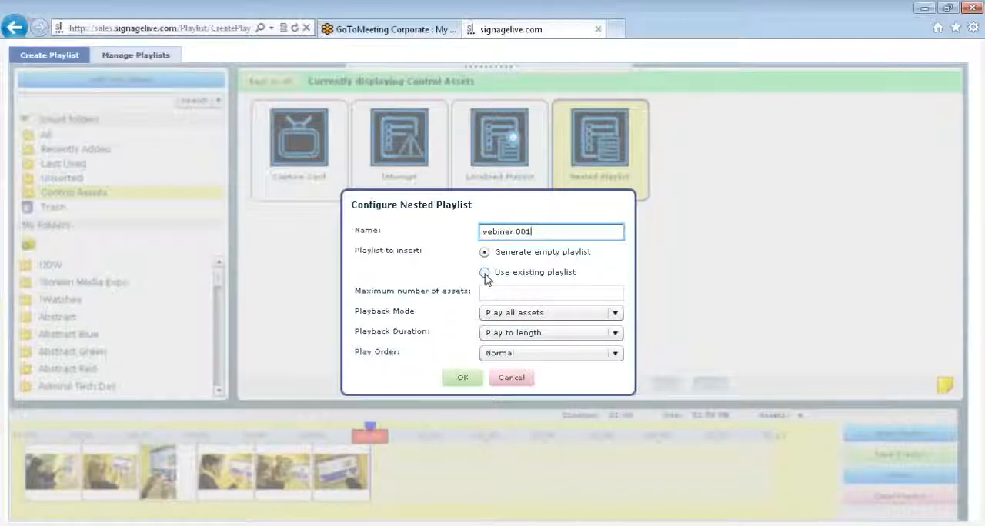
Step: Set the webinar 001 nested playlist to use the existing playlist !signagelive screensaver
click(485, 274)
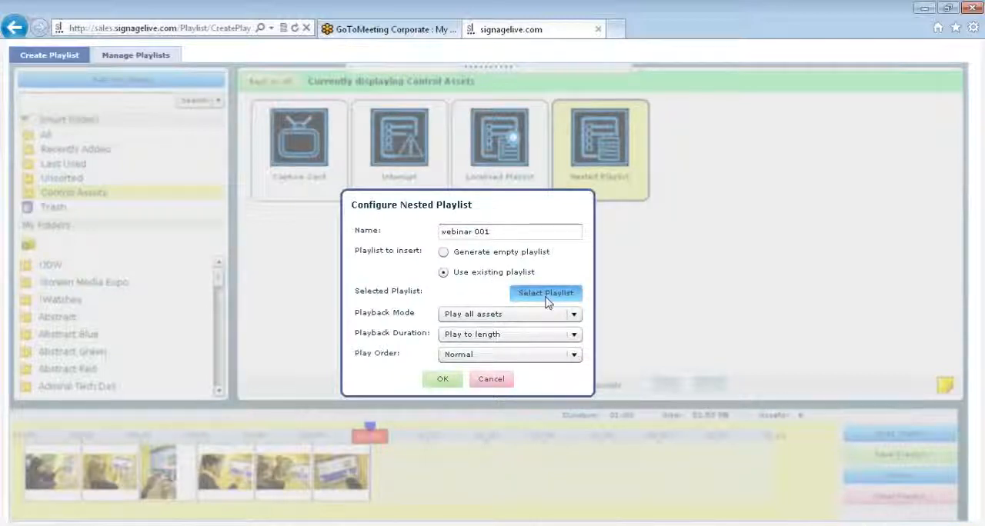
click(545, 293)
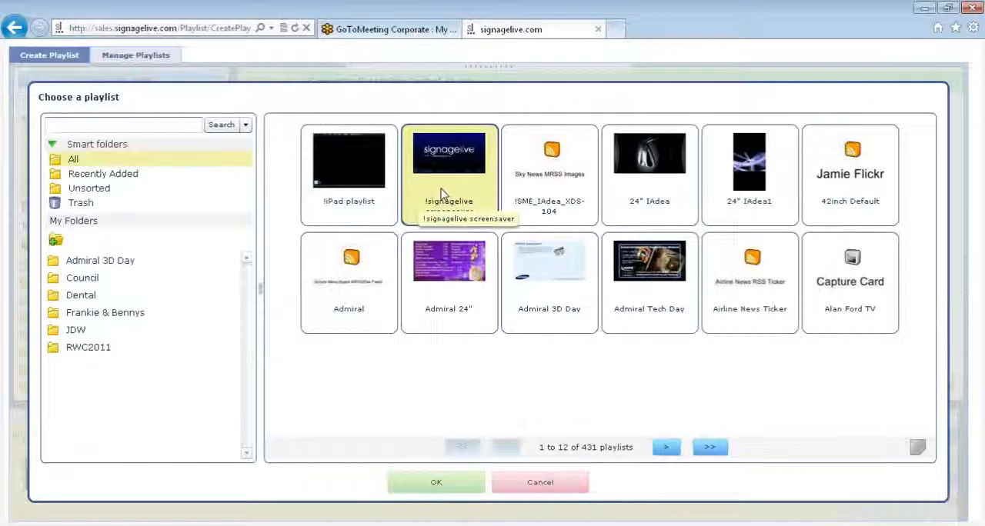
double_click(442, 194)
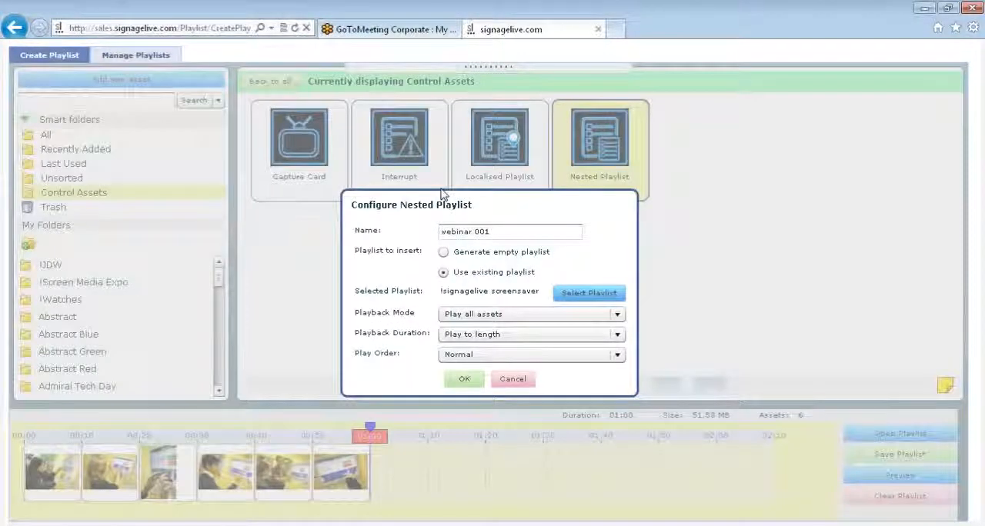
Step: Keep Play all assets, Play to length and Normal order for the nested playlist, and insert it into the timeline
click(481, 315)
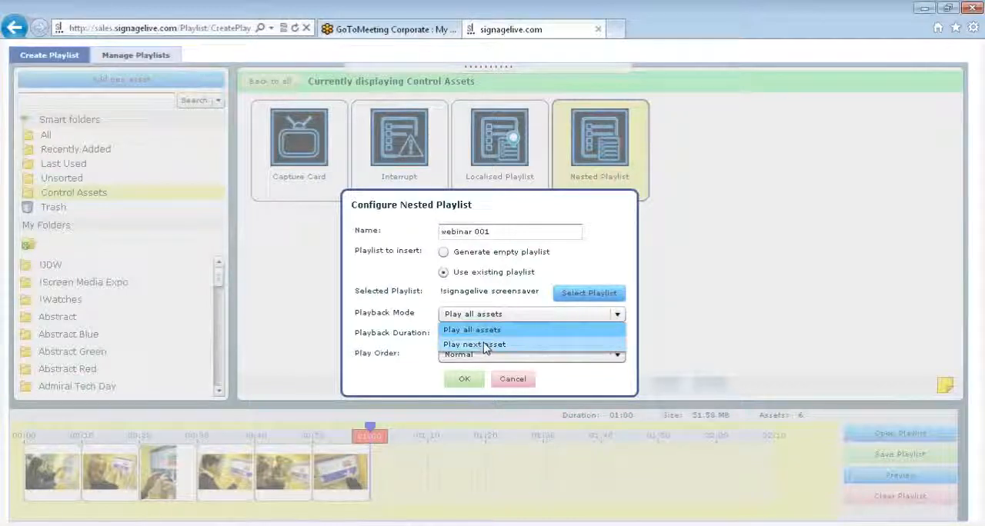
click(487, 333)
click(488, 336)
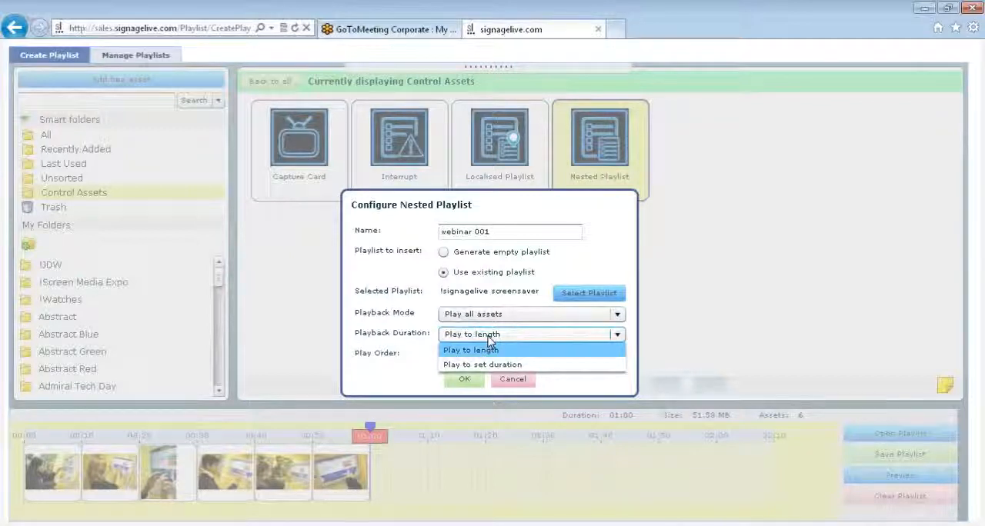
click(489, 349)
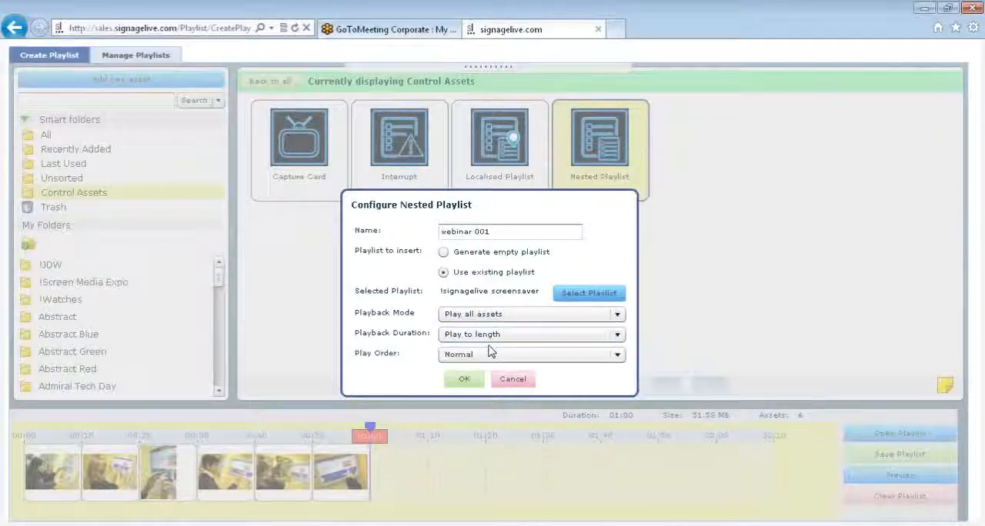
click(491, 355)
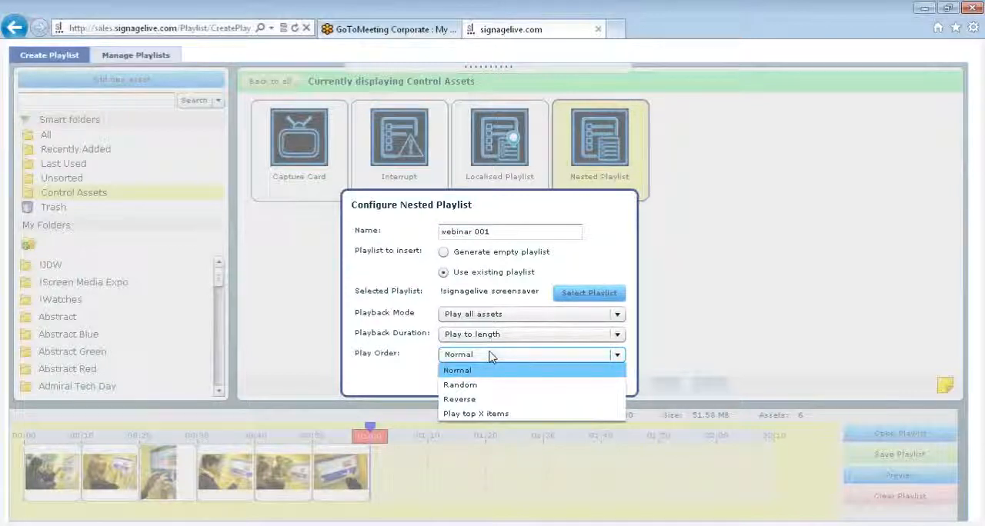
click(491, 355)
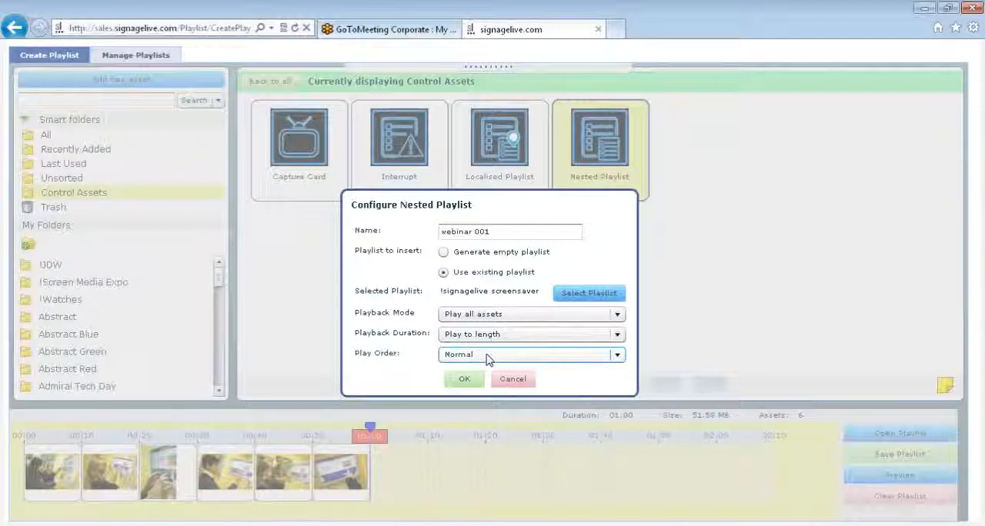
click(467, 379)
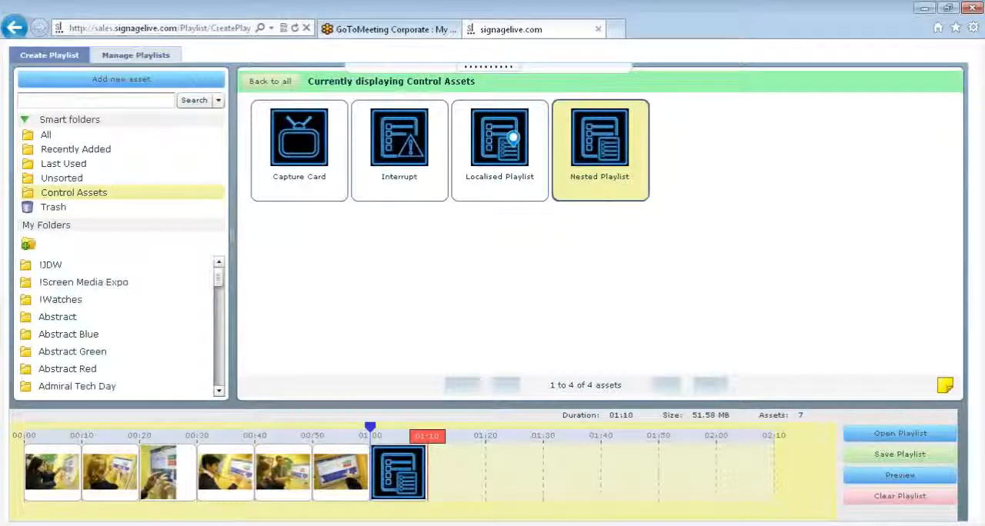
Step: Review the conditional playback schedule and player-tag conditions of the webinar 001 asset, and close them without saving
mouse_move(411, 467)
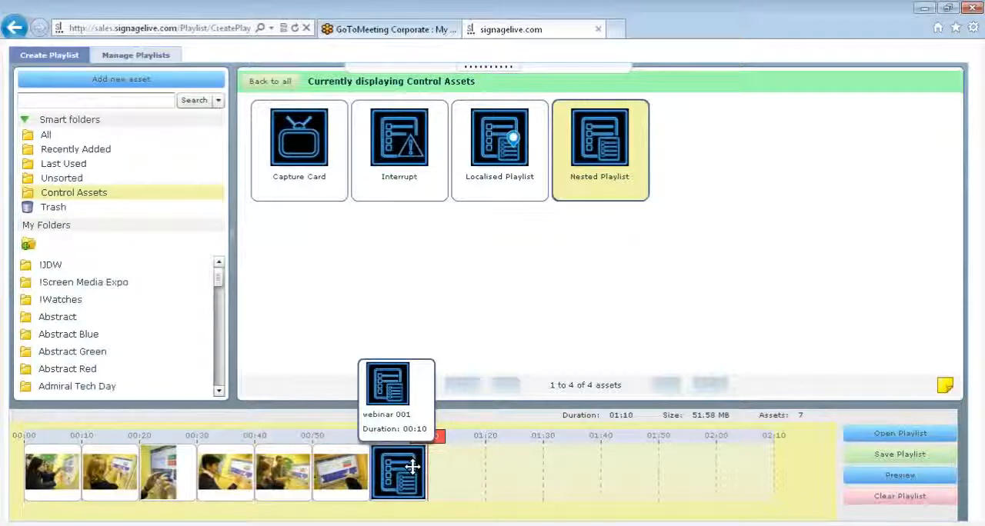
right_click(413, 467)
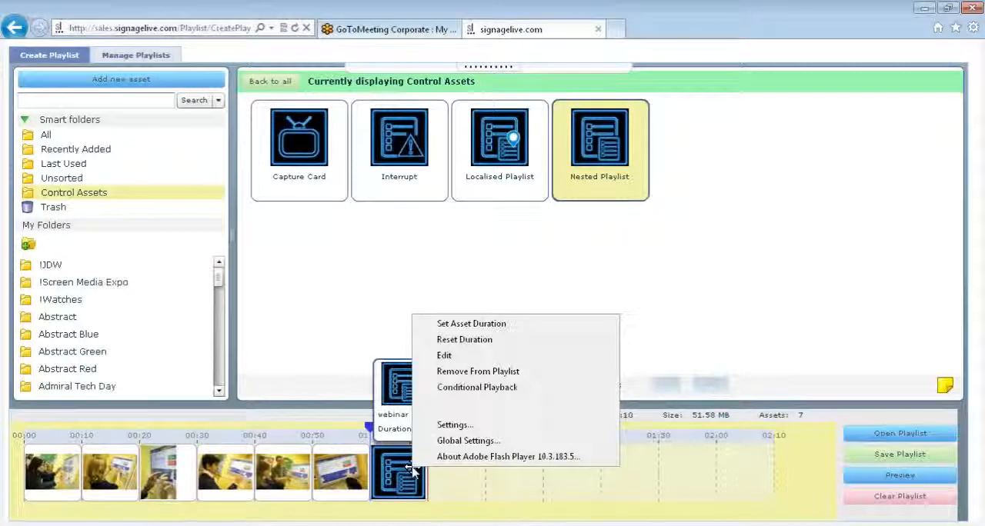
click(460, 389)
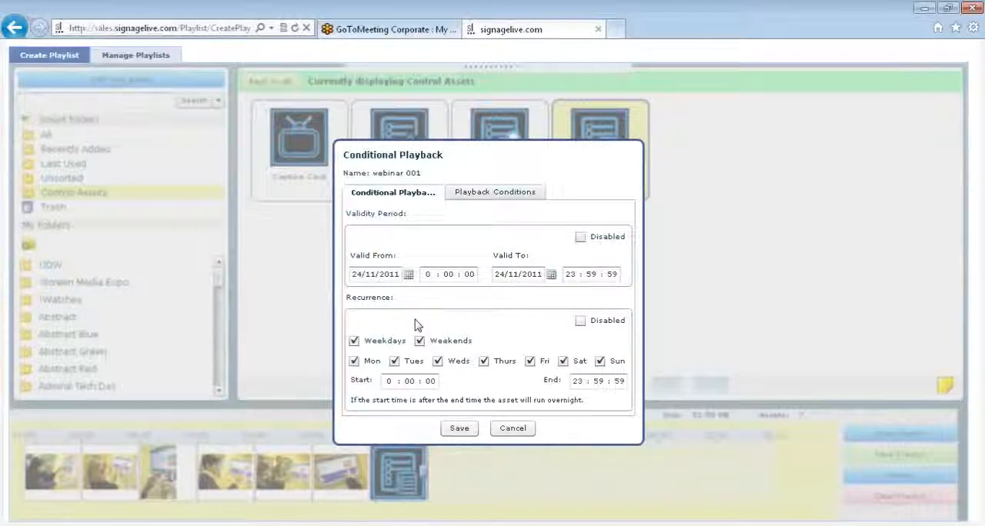
click(491, 197)
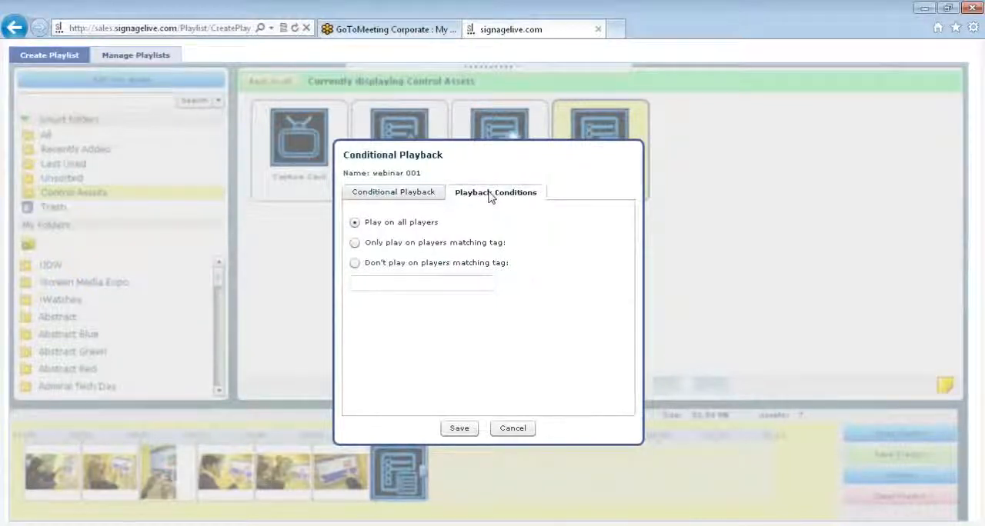
click(407, 201)
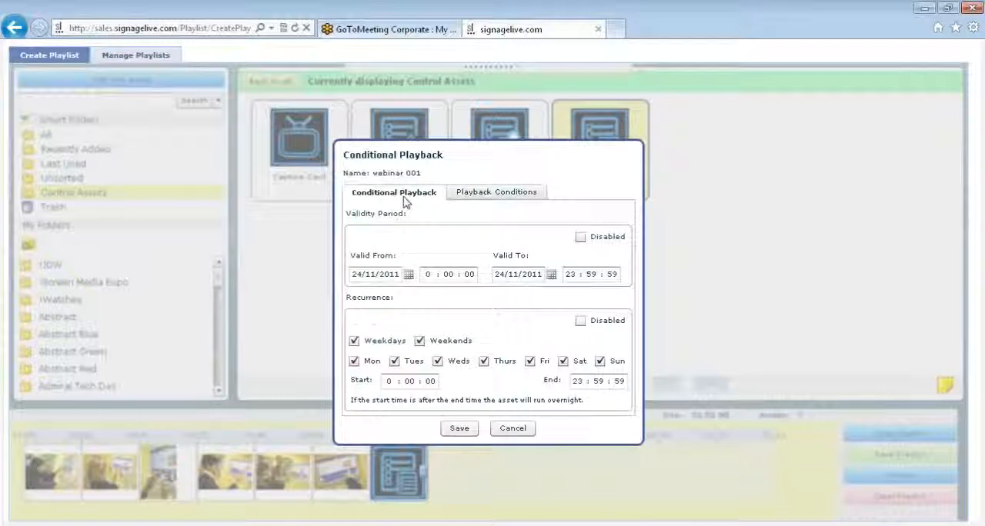
click(513, 428)
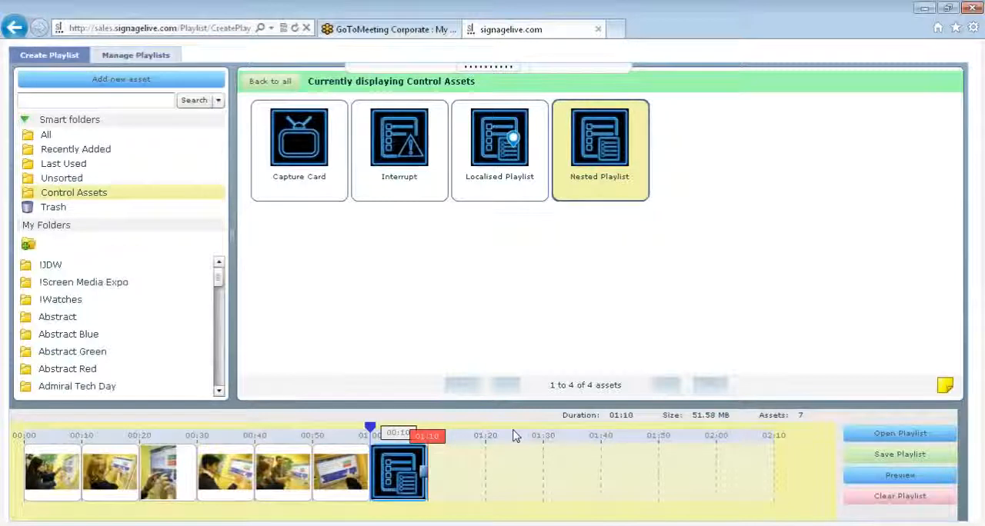
Step: Add a Localised Playlist control asset at the end of the timeline and name it webinar 002
click(478, 191)
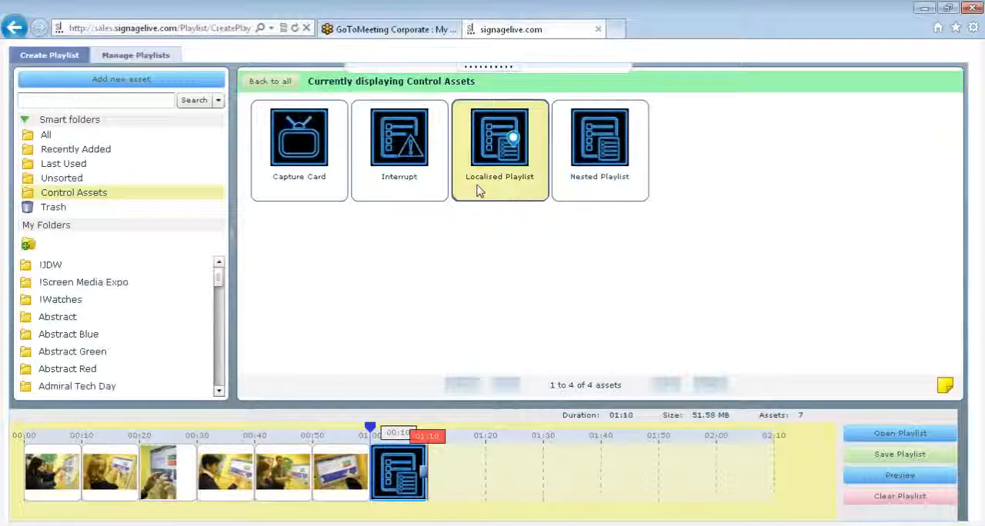
drag(477, 190, 453, 515)
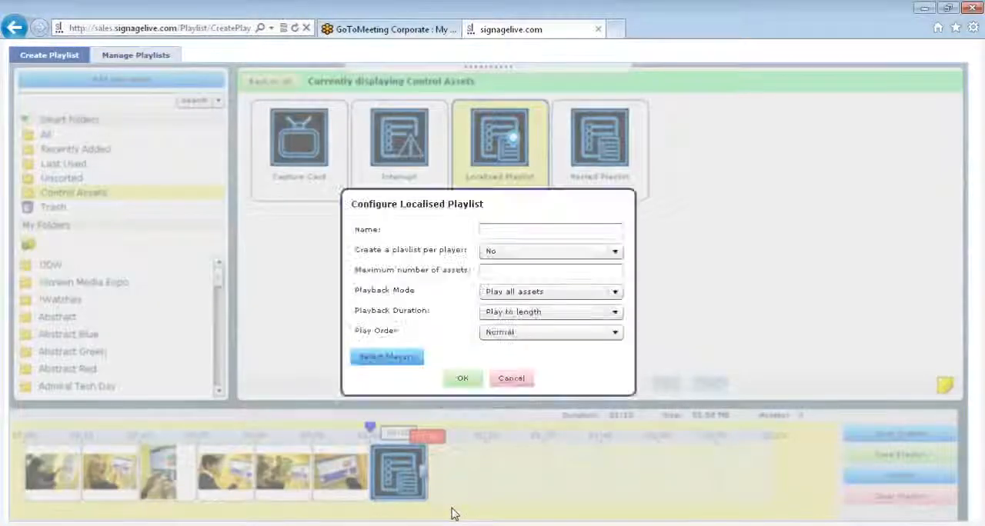
click(501, 229)
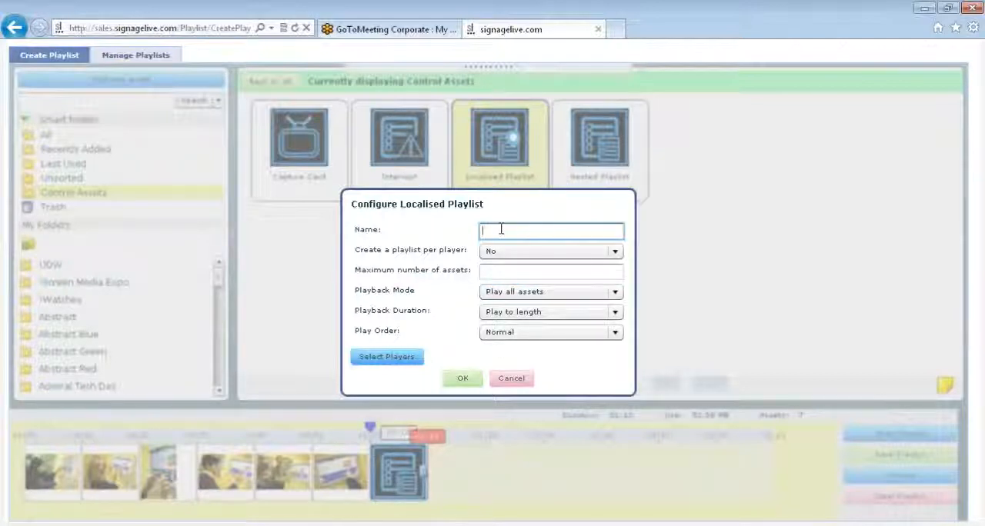
text(webs)
text(nar 00)
text(2)
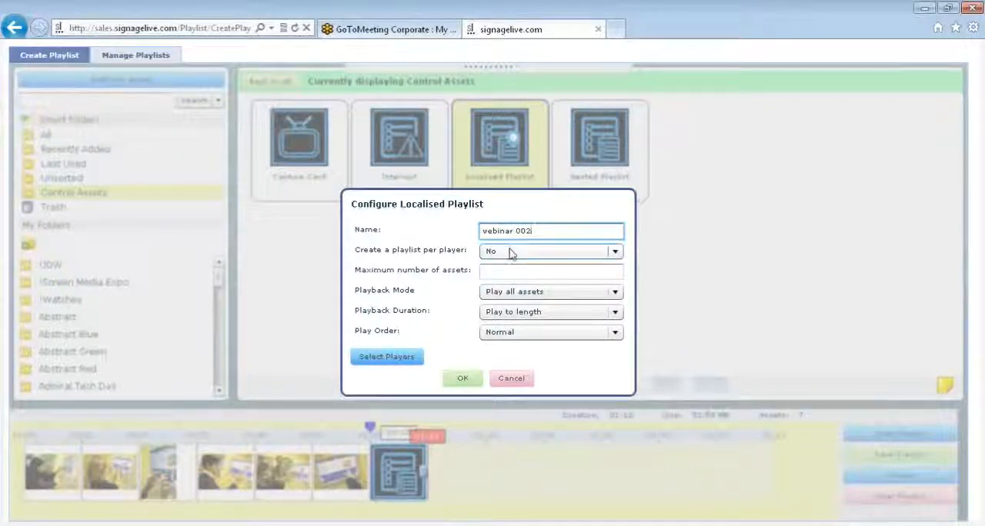
Step: Leave playlist creation per player at No and set the maximum number of assets to 10
click(511, 254)
click(511, 254)
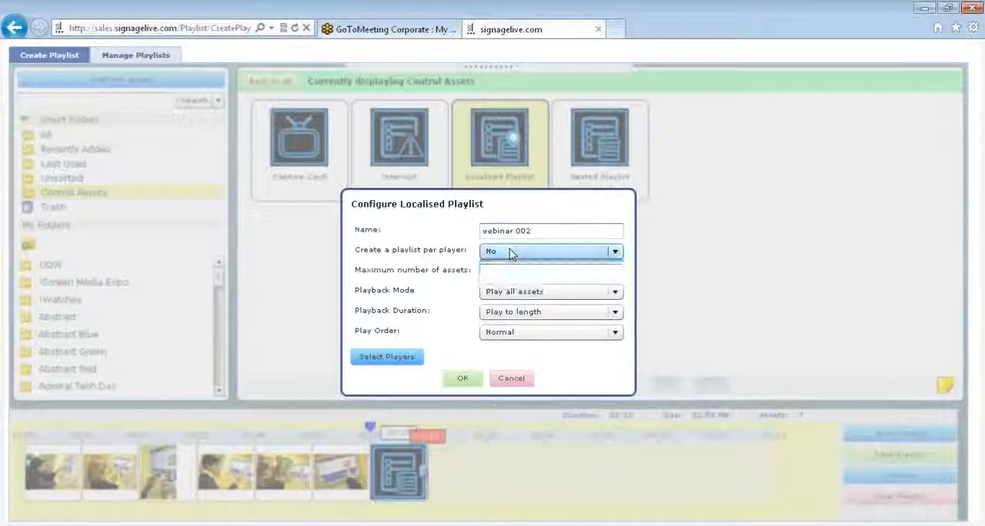
click(511, 254)
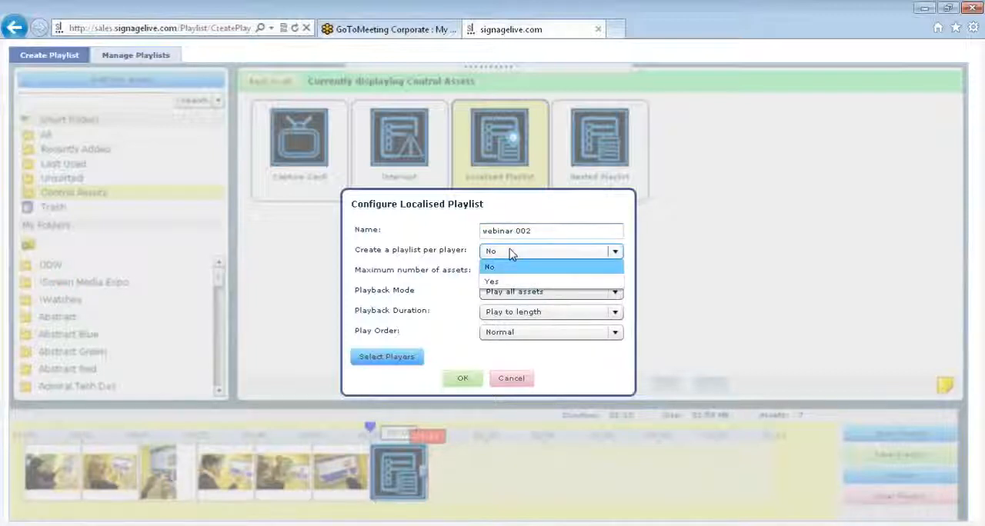
click(511, 254)
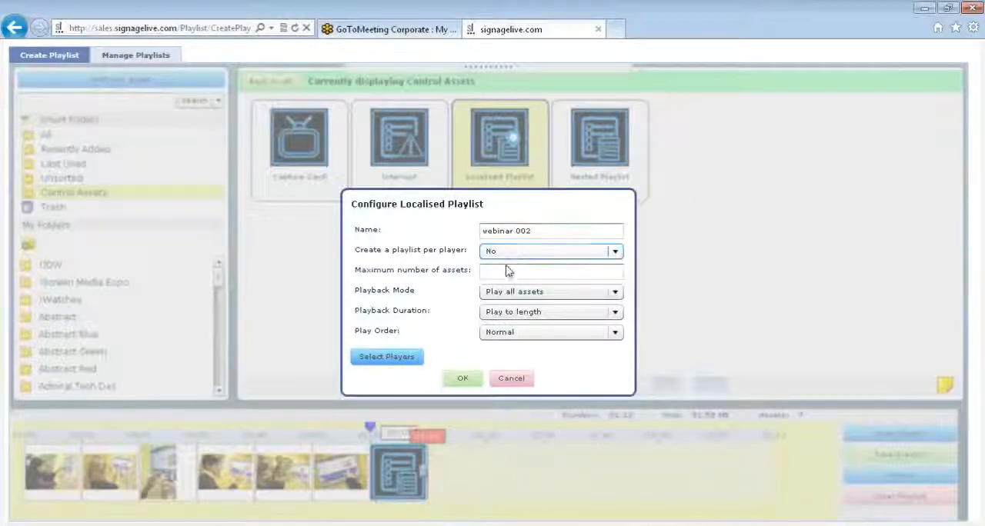
click(508, 270)
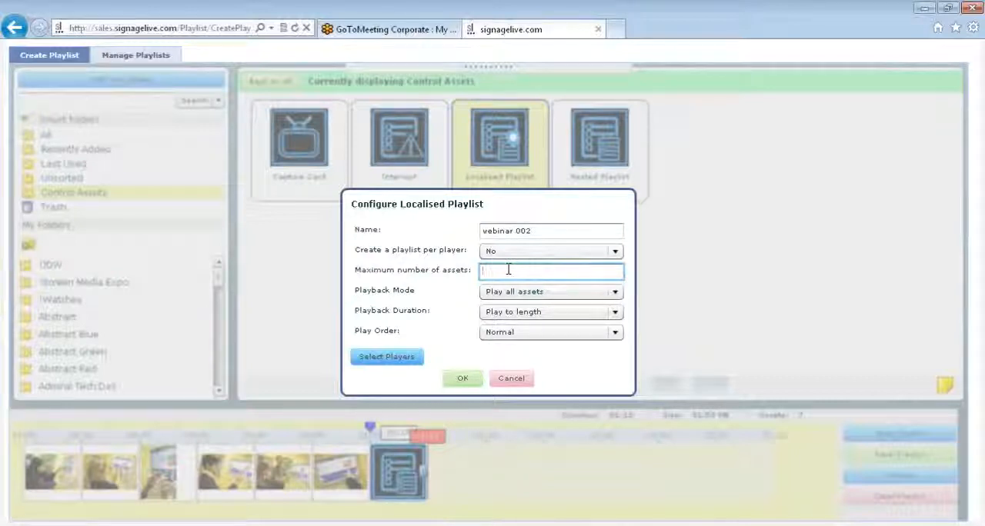
text(10)
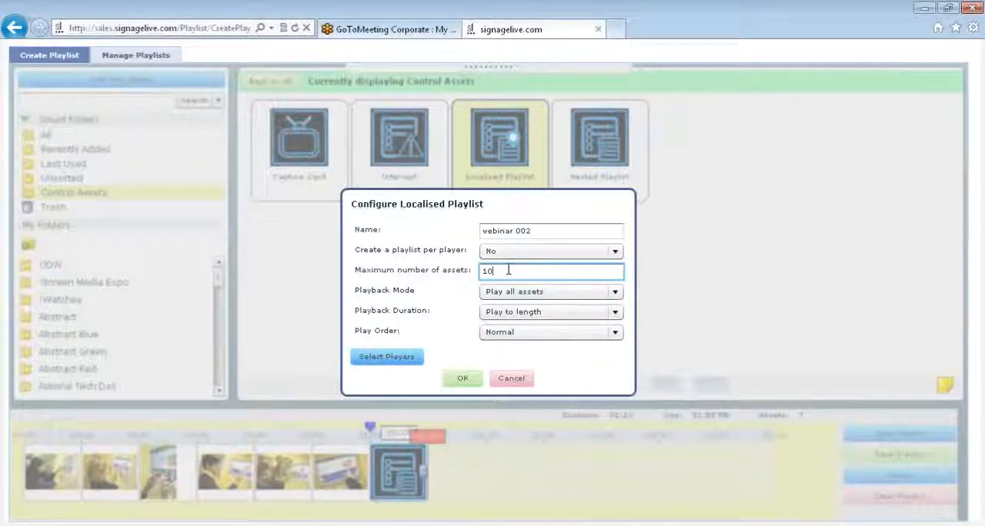
Step: Review the playback mode, playback duration and play order options, keeping Play all assets, Play to length and Normal
click(522, 292)
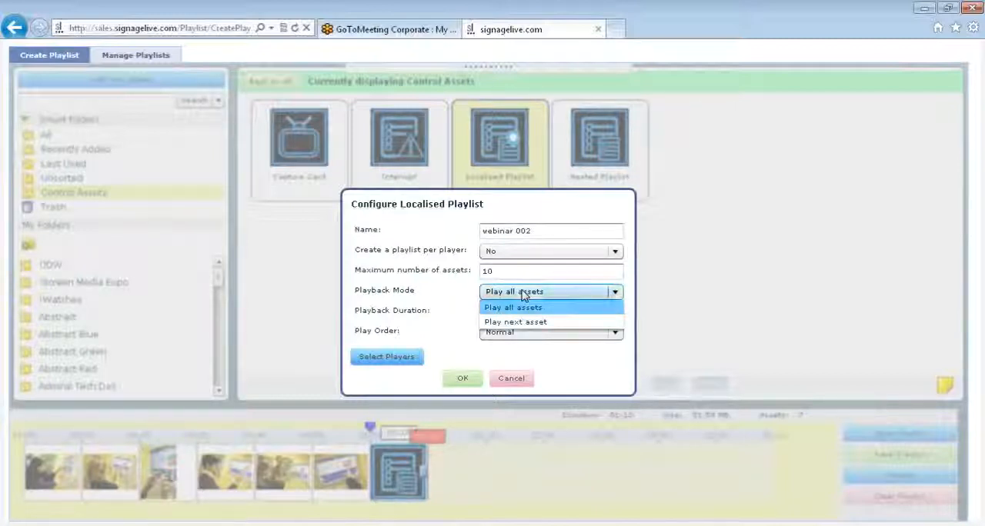
click(524, 295)
click(528, 313)
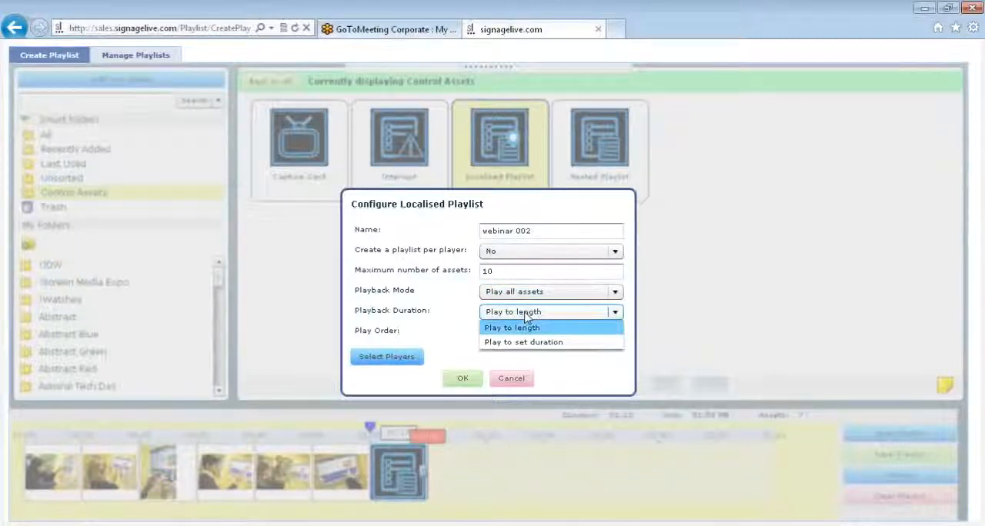
click(527, 327)
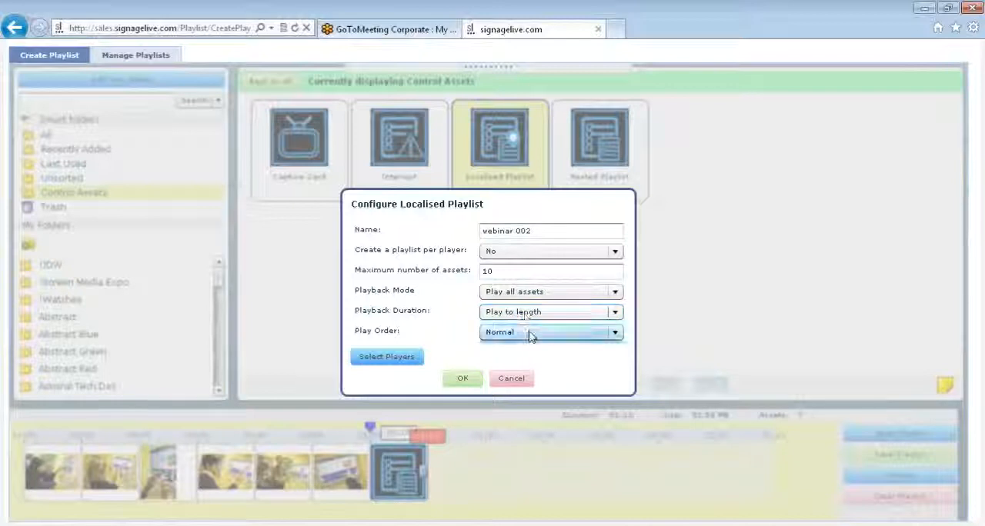
click(528, 333)
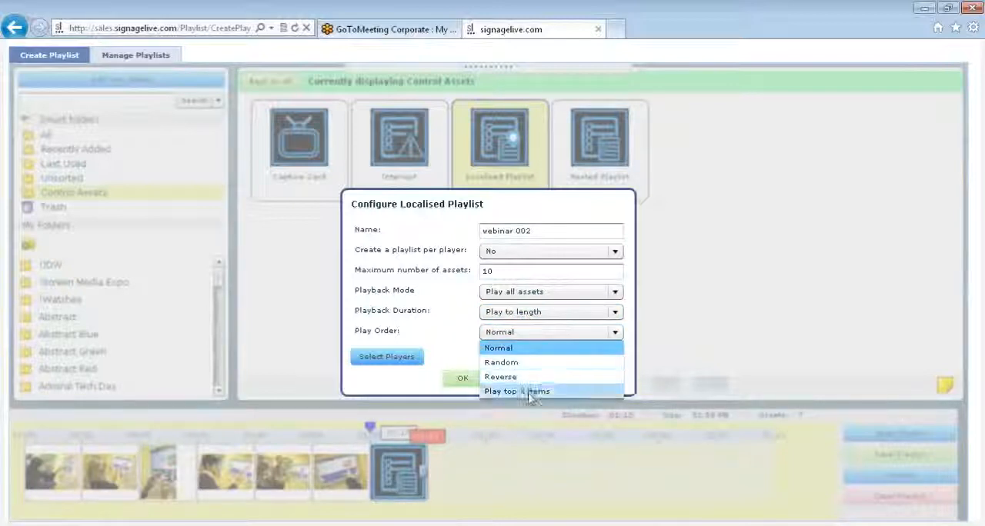
click(439, 338)
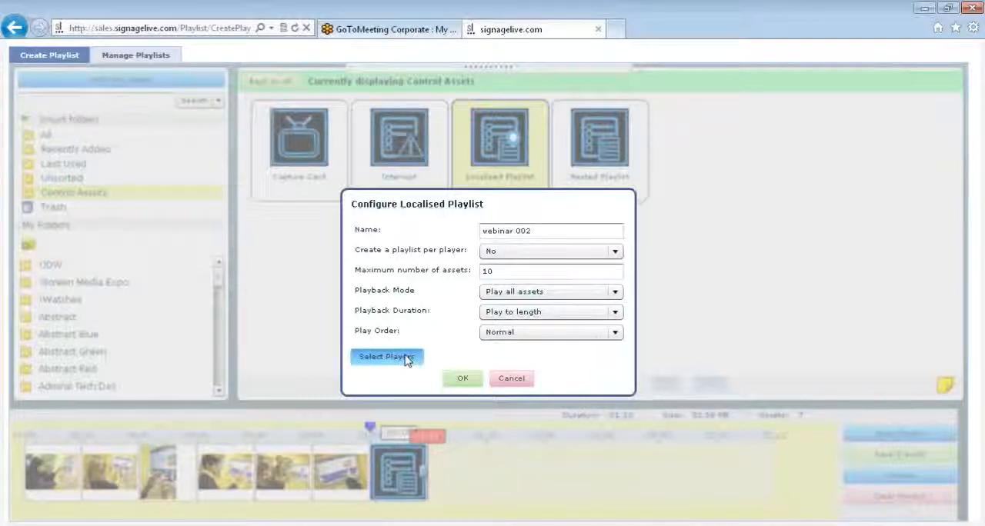
Step: Search the players for samsung and assign players 2754, 2772, 2773 and 2788 to the localised playlist
click(406, 359)
click(265, 135)
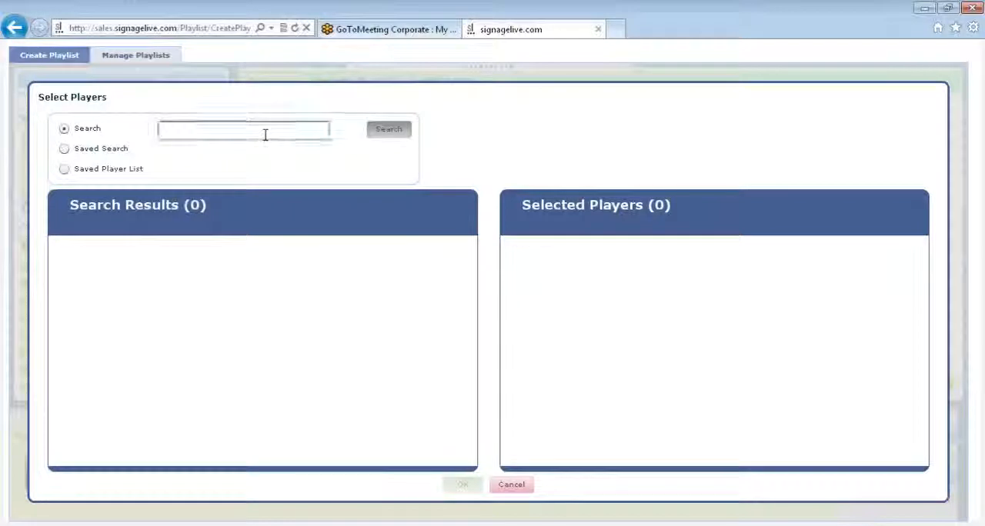
text(sam)
click(257, 150)
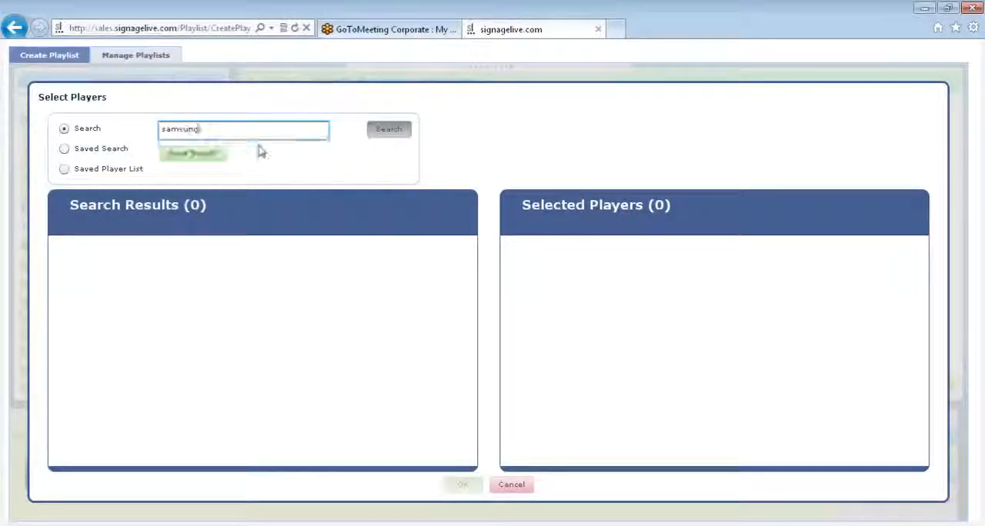
click(379, 137)
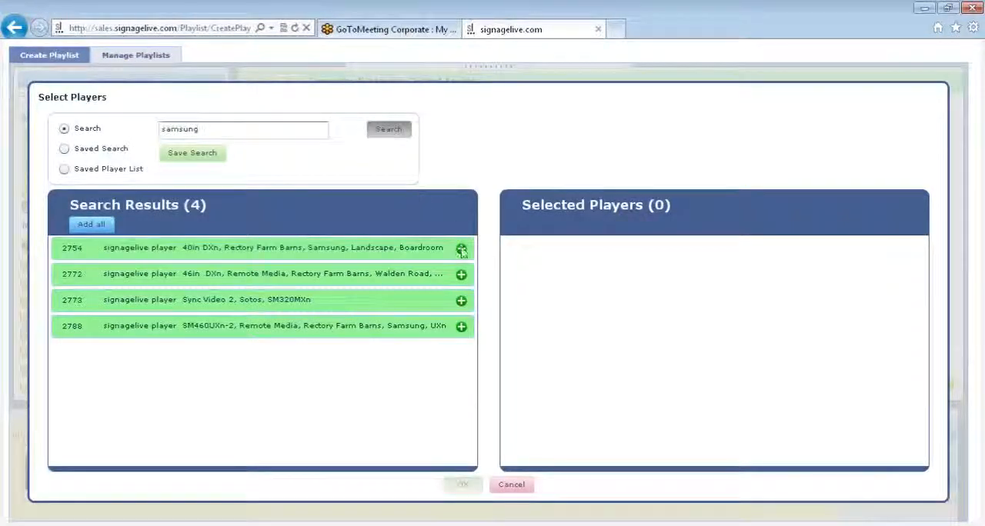
click(460, 249)
click(461, 249)
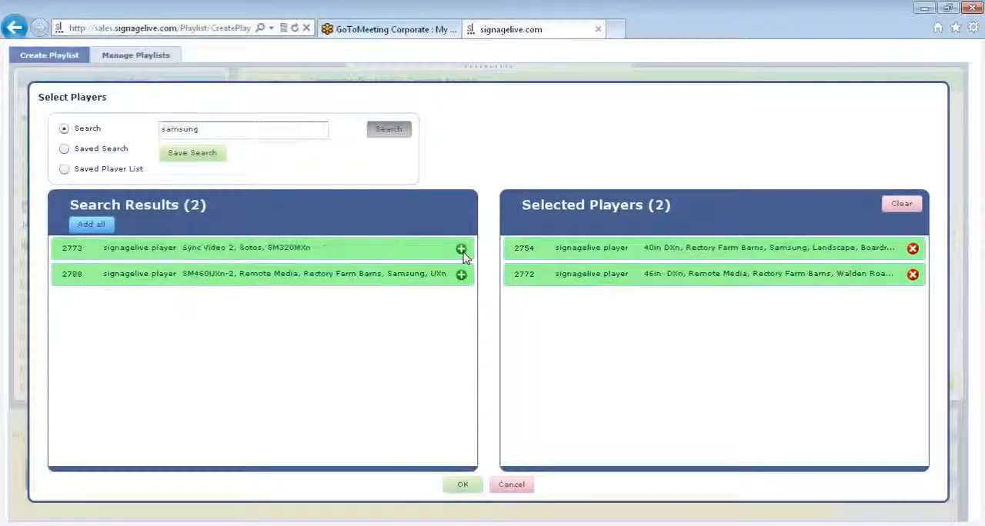
click(461, 249)
click(461, 249)
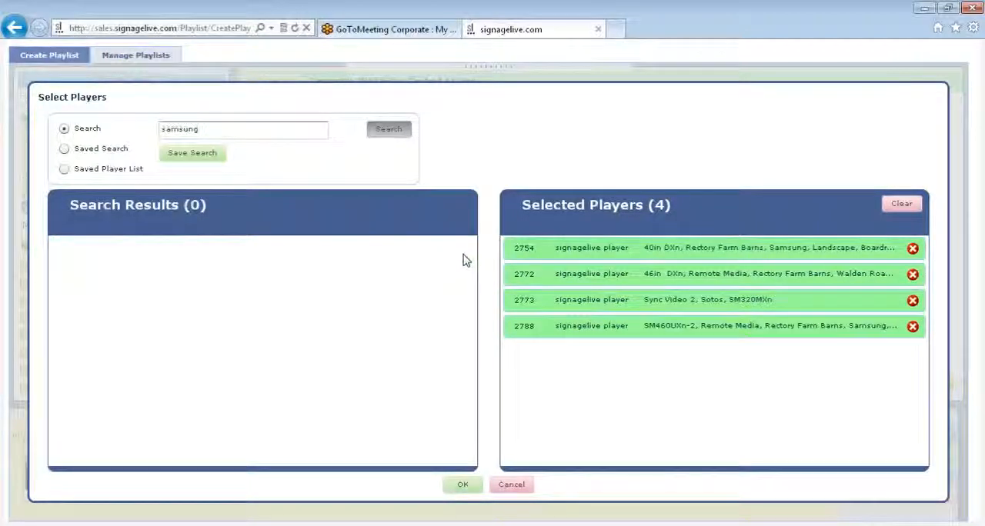
click(460, 486)
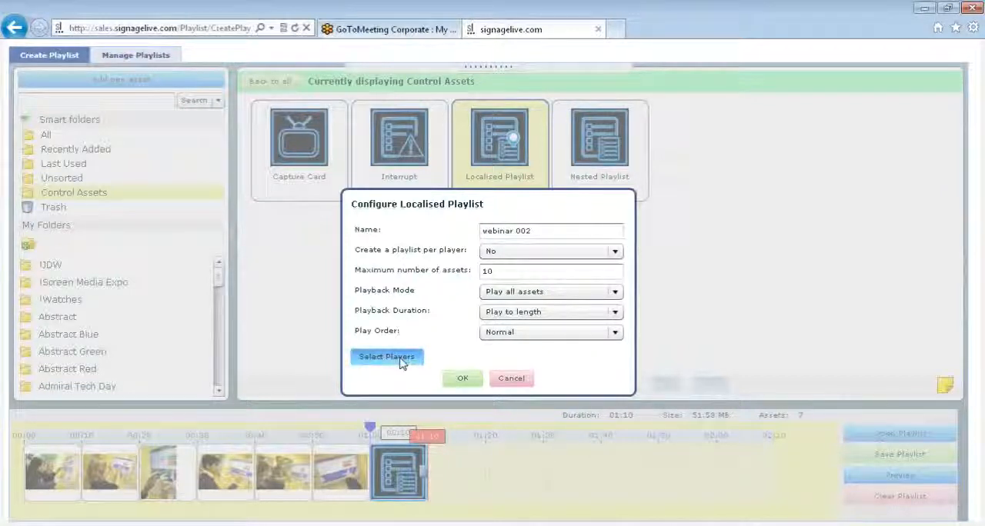
Step: Accept the webinar 002 localised playlist configuration to place it at the end of the timeline, and check its details there
click(459, 381)
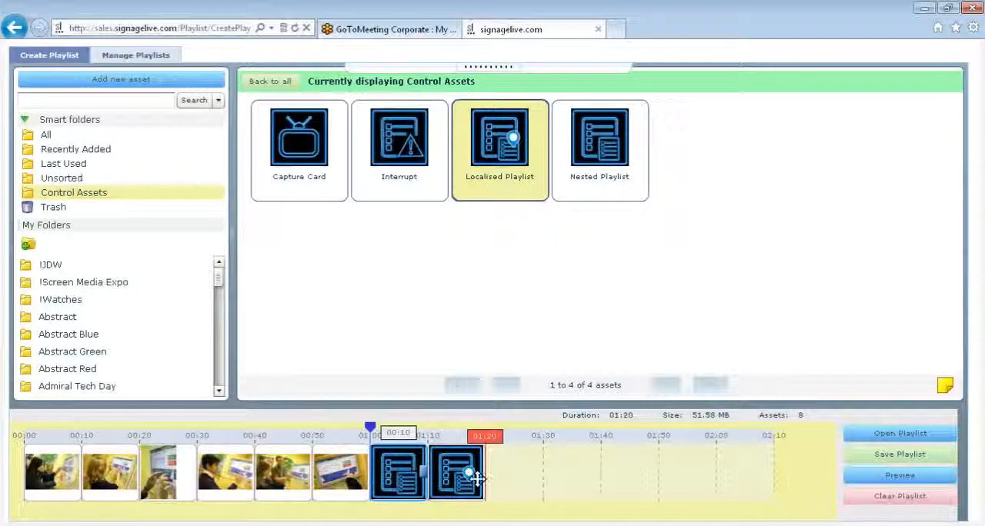
mouse_move(471, 478)
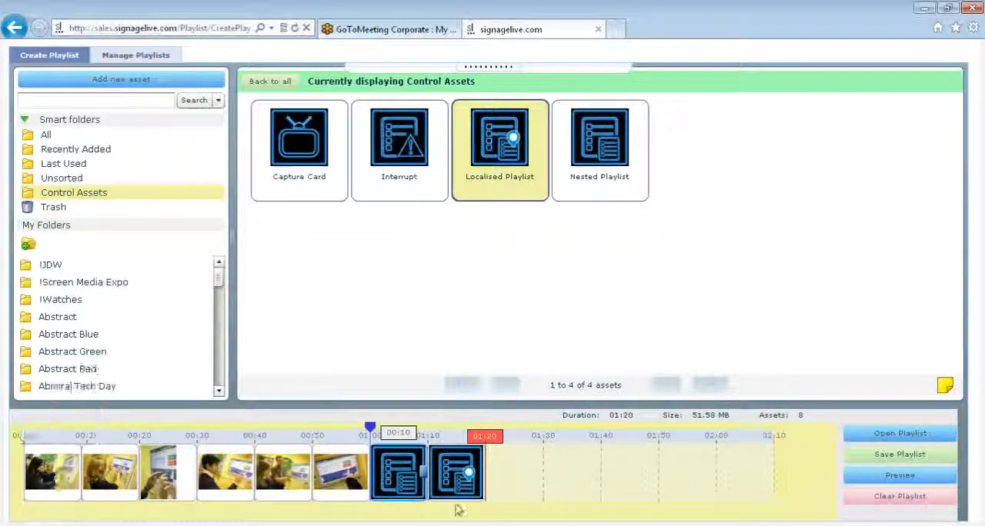
mouse_move(478, 498)
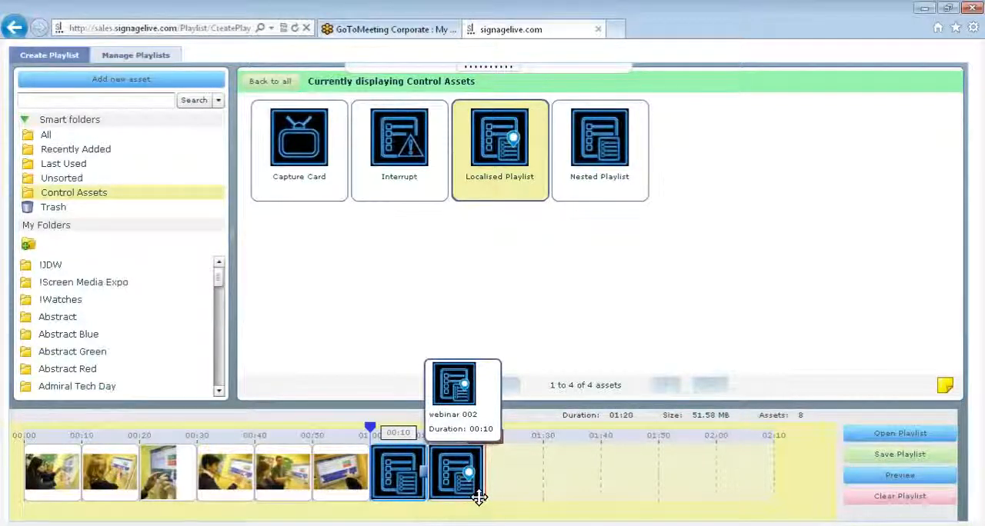
Step: Restore the page header, open local user management in the user settings, and select the local user to manage
click(479, 79)
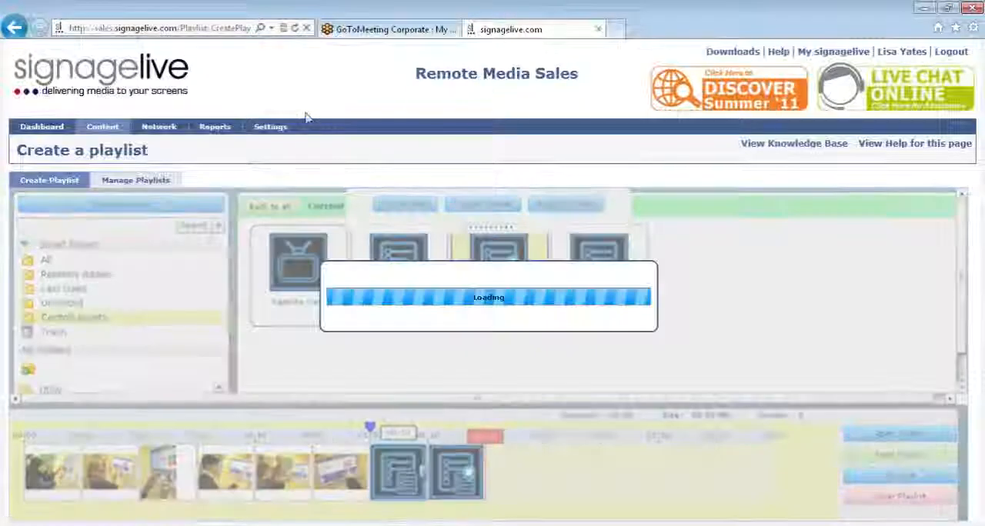
mouse_move(288, 130)
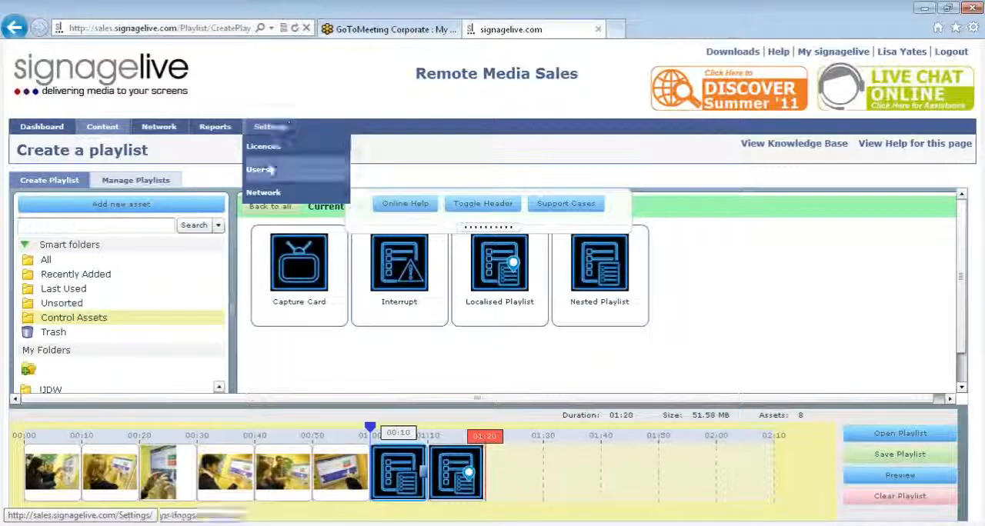
click(266, 176)
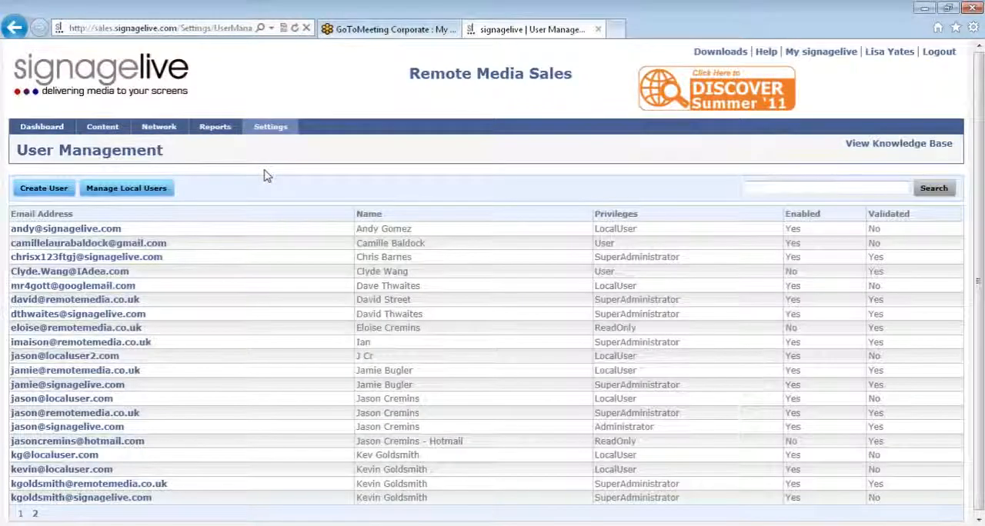
click(145, 194)
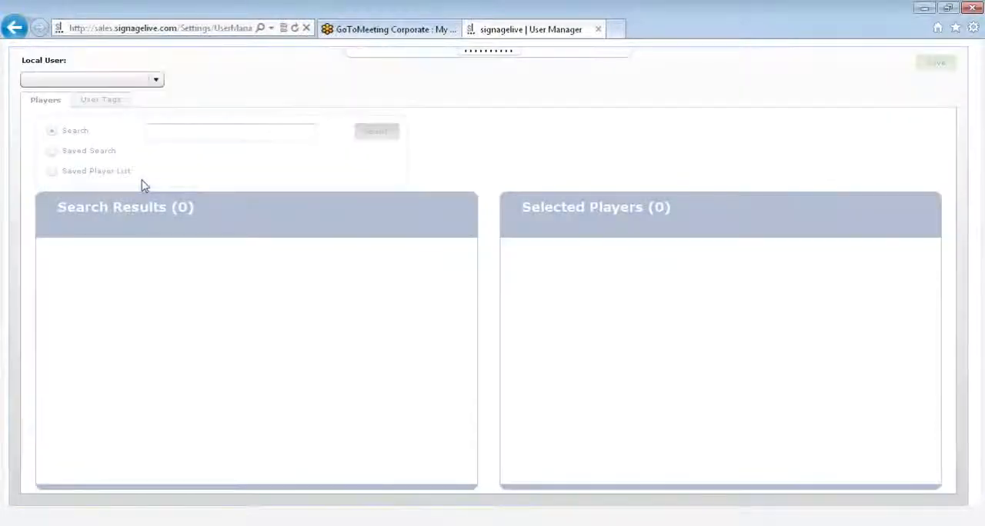
click(142, 82)
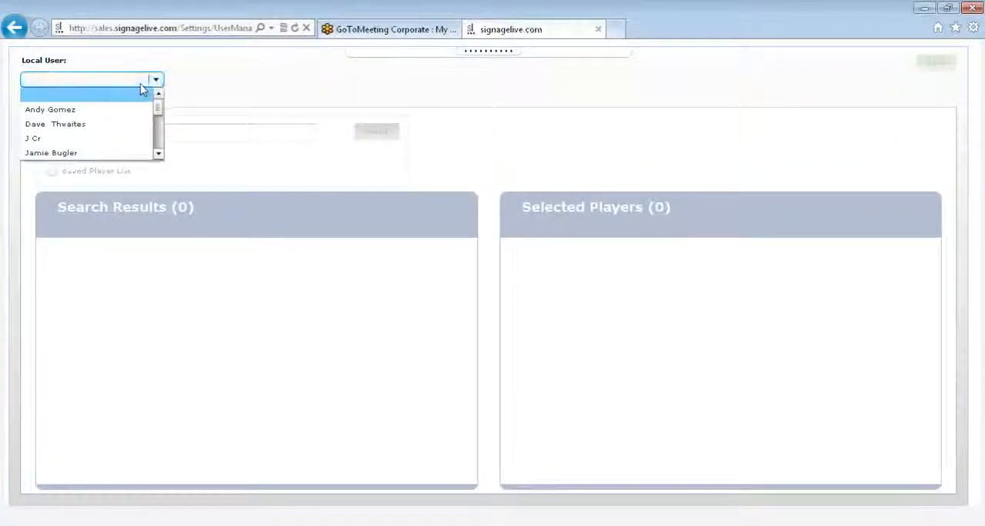
drag(158, 106, 157, 149)
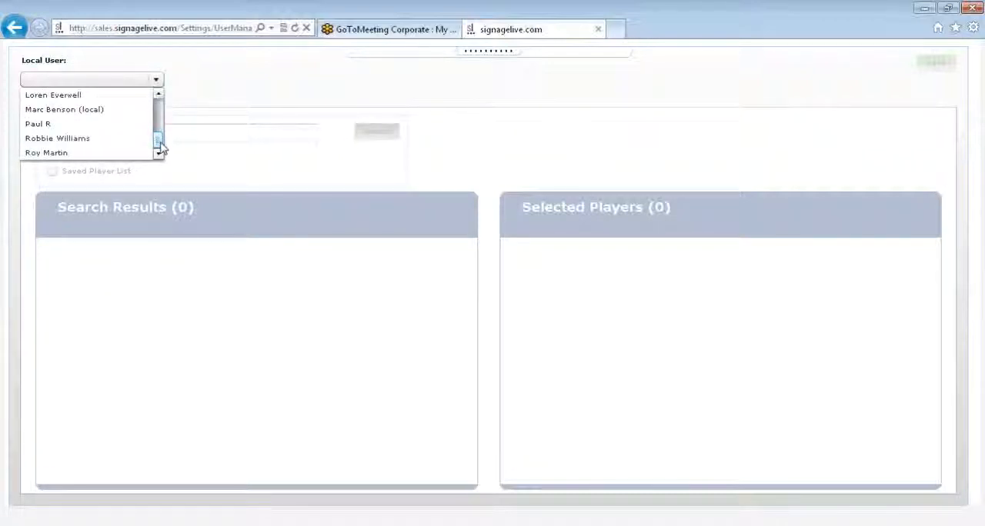
click(86, 142)
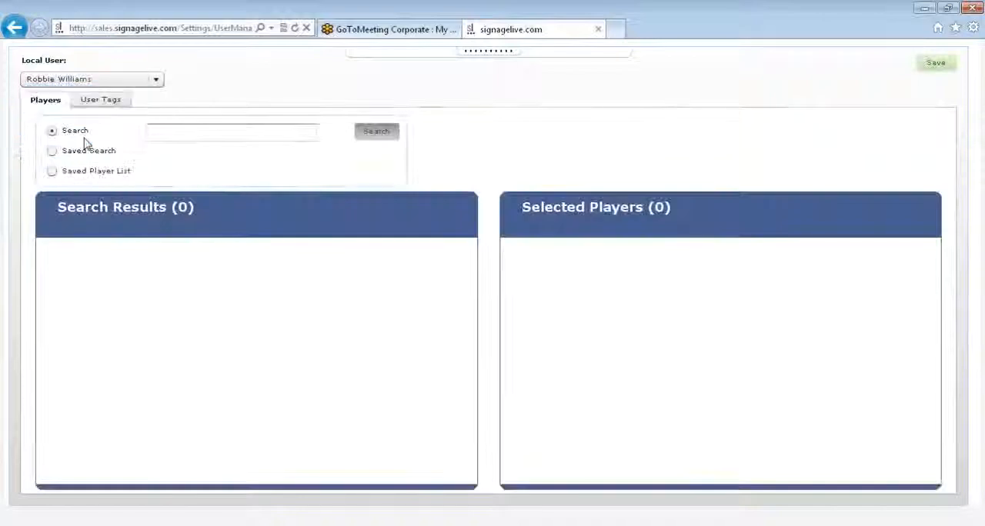
Step: Search the players for samsung and add players 2754, 2772, 2773 and 2788 to the local user's selected players
click(157, 132)
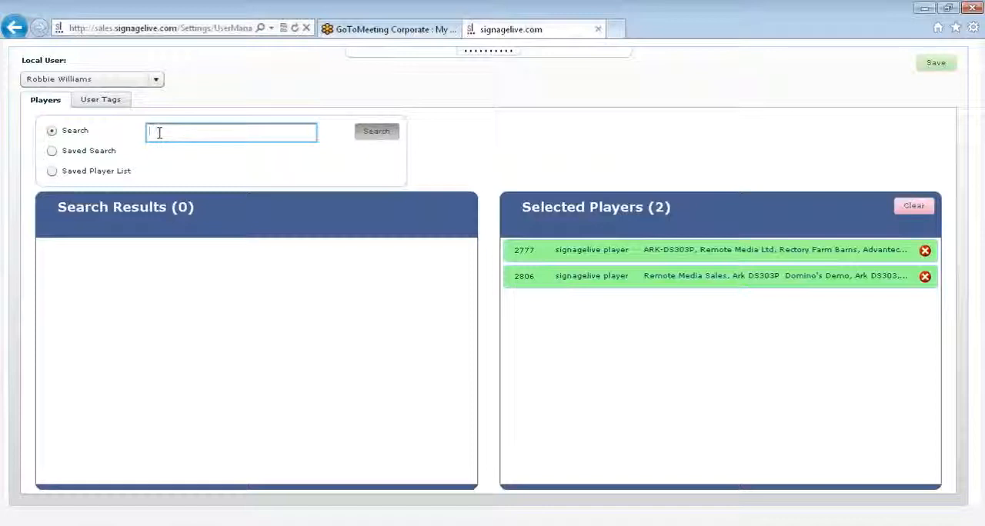
text(sams)
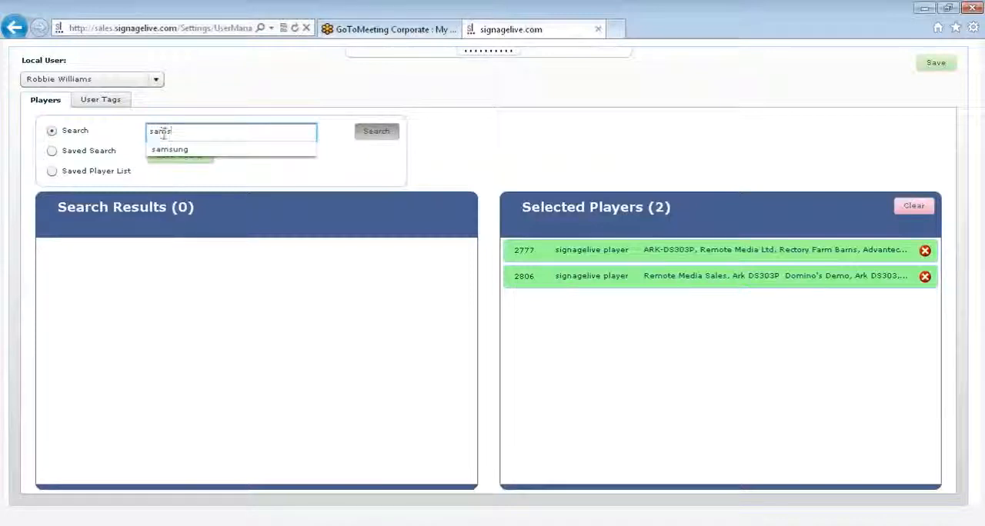
click(177, 149)
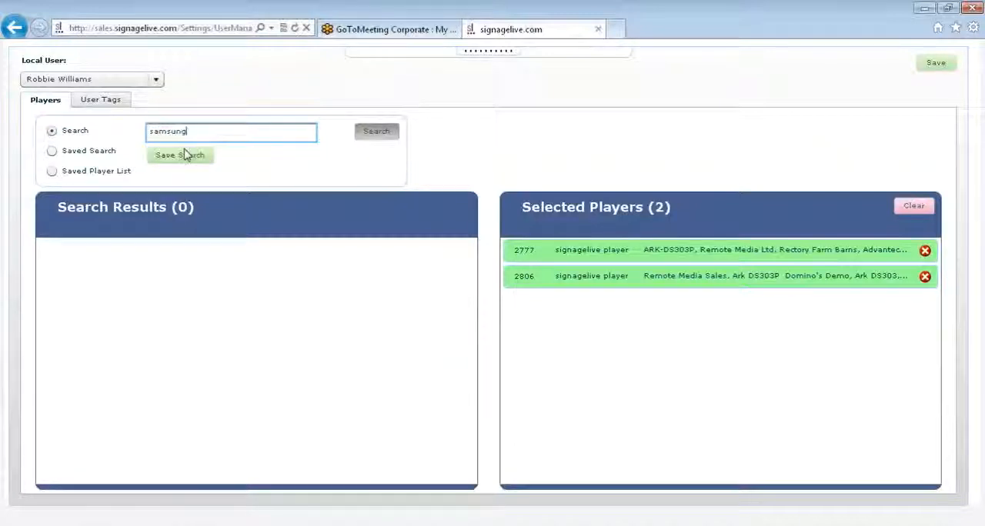
click(375, 131)
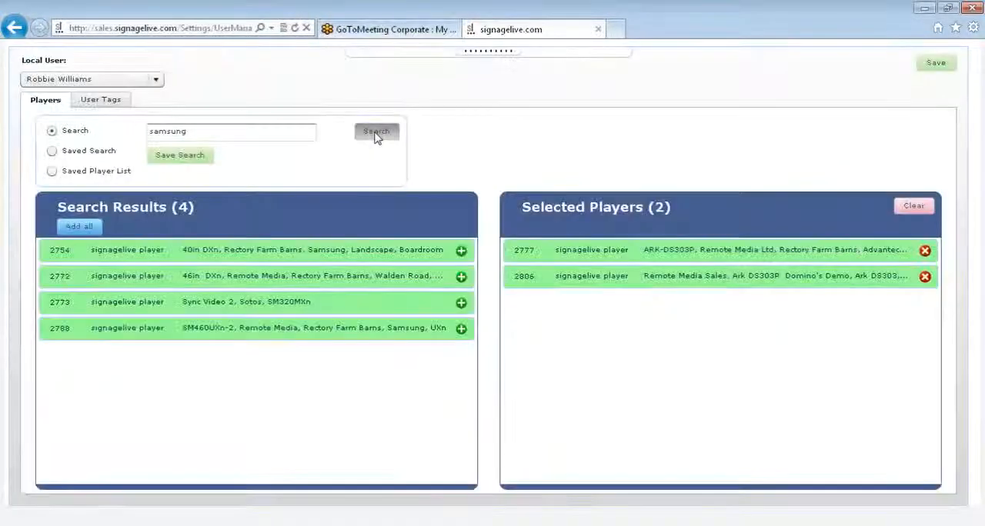
click(461, 252)
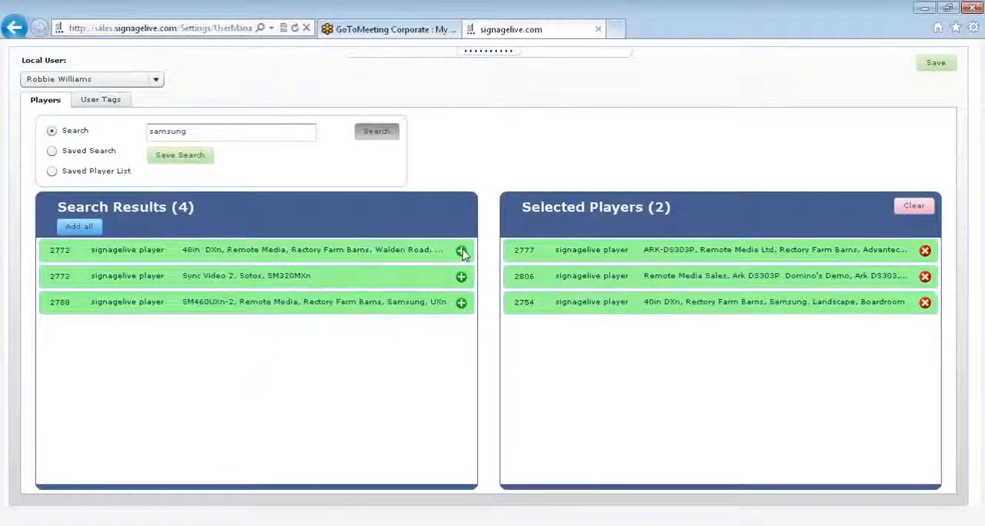
click(461, 252)
click(461, 252)
click(461, 252)
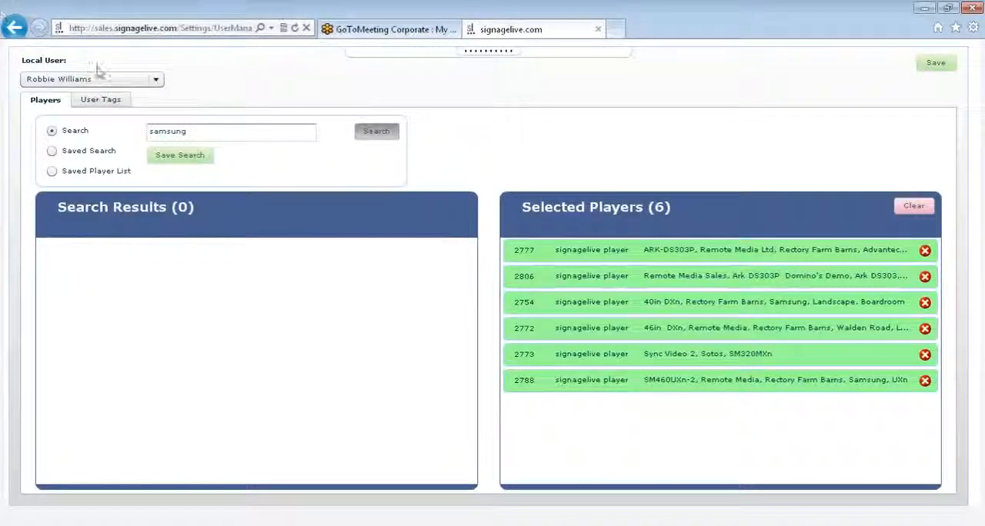
Step: Add the user tag signagelive below the menu tag for the selected local user
click(101, 100)
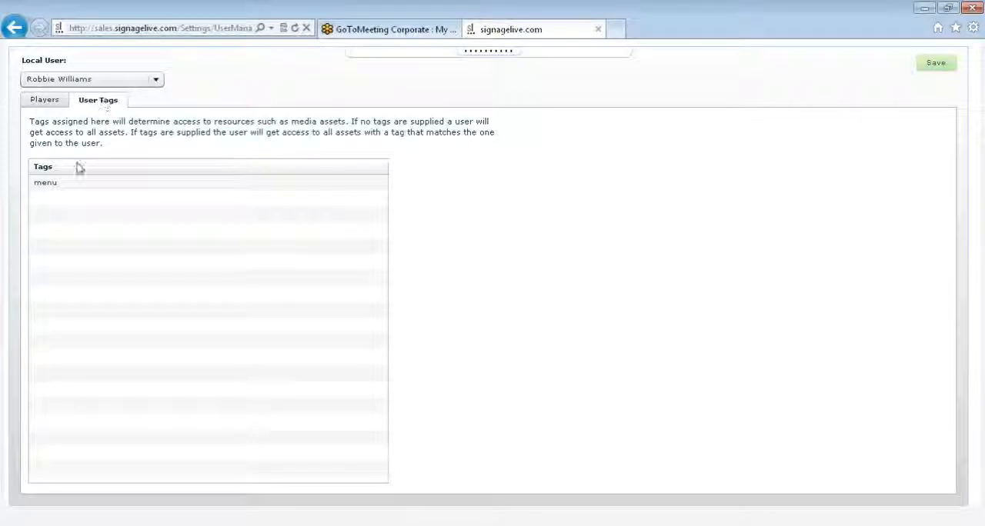
click(74, 202)
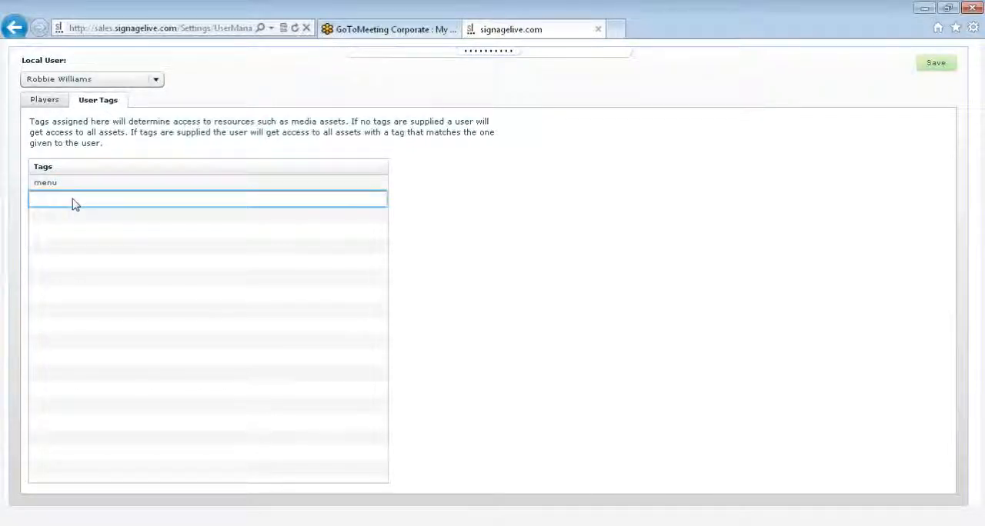
text(signagelive)
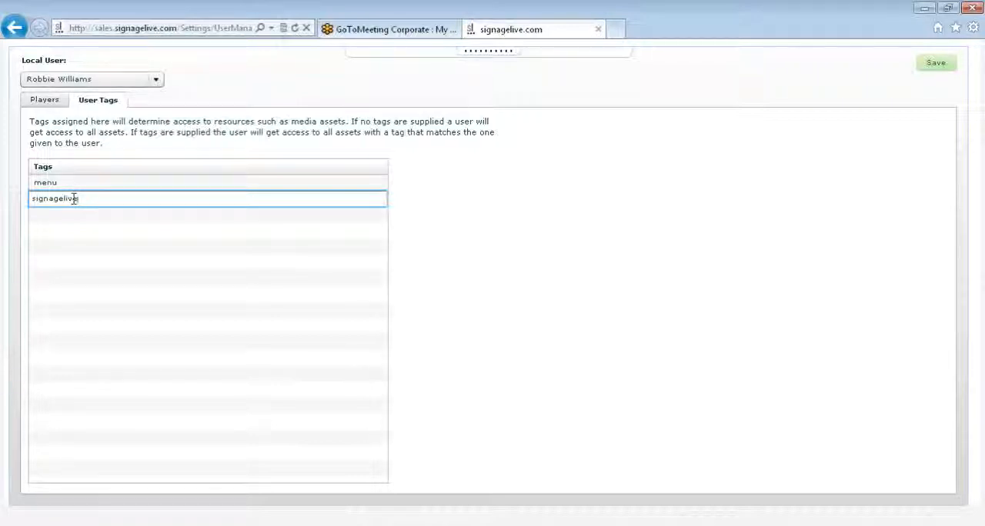
click(441, 85)
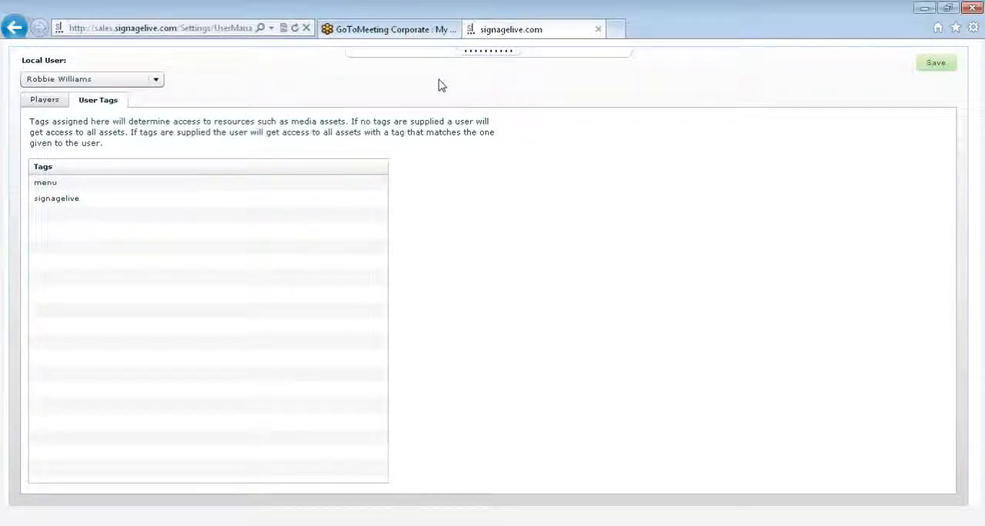